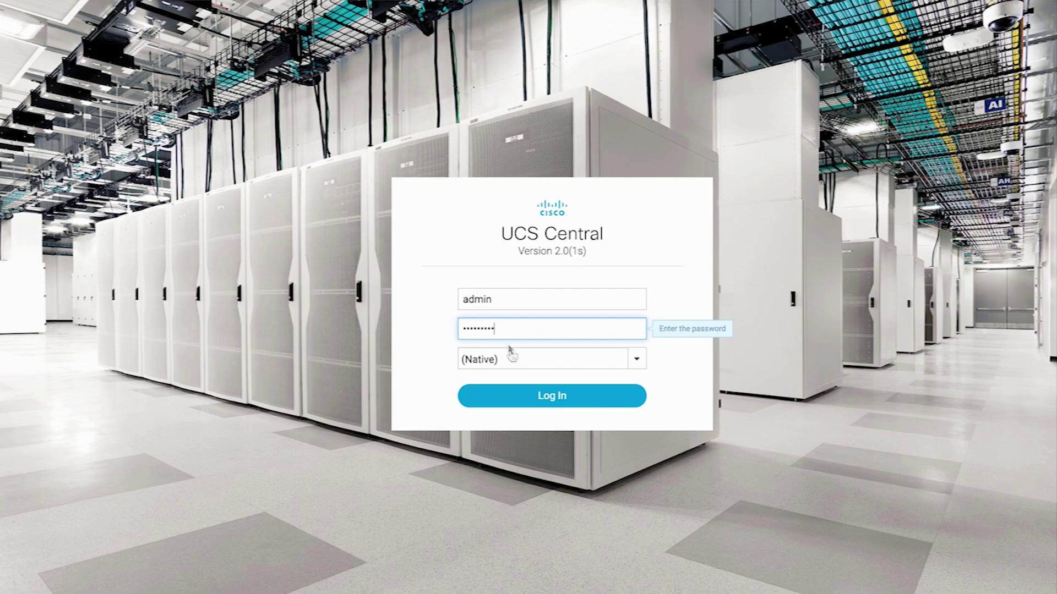
Step: Sign in as administrator and open the LDAP Basic authentication settings, with a 30-second timeout
{"action": "left_click", "coordinate": [549, 397]}
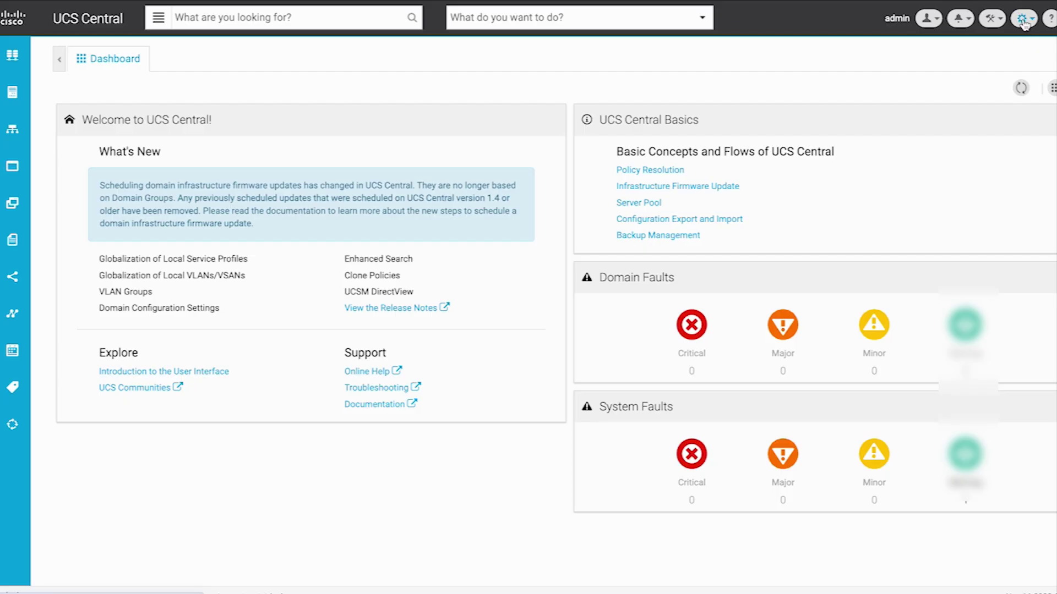
{"action": "left_click", "coordinate": [1028, 22]}
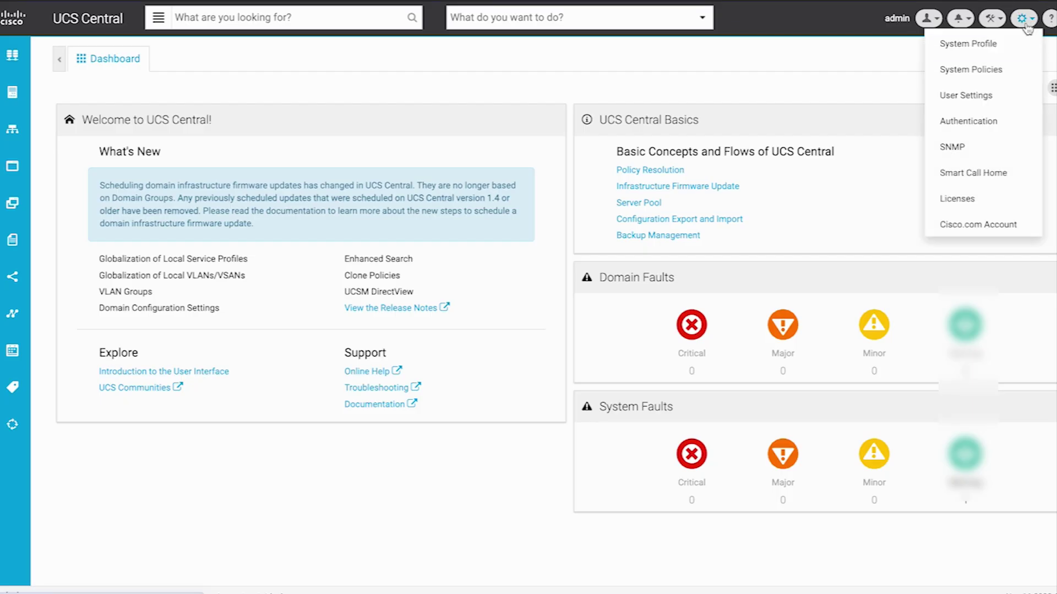
{"action": "left_click", "coordinate": [994, 126]}
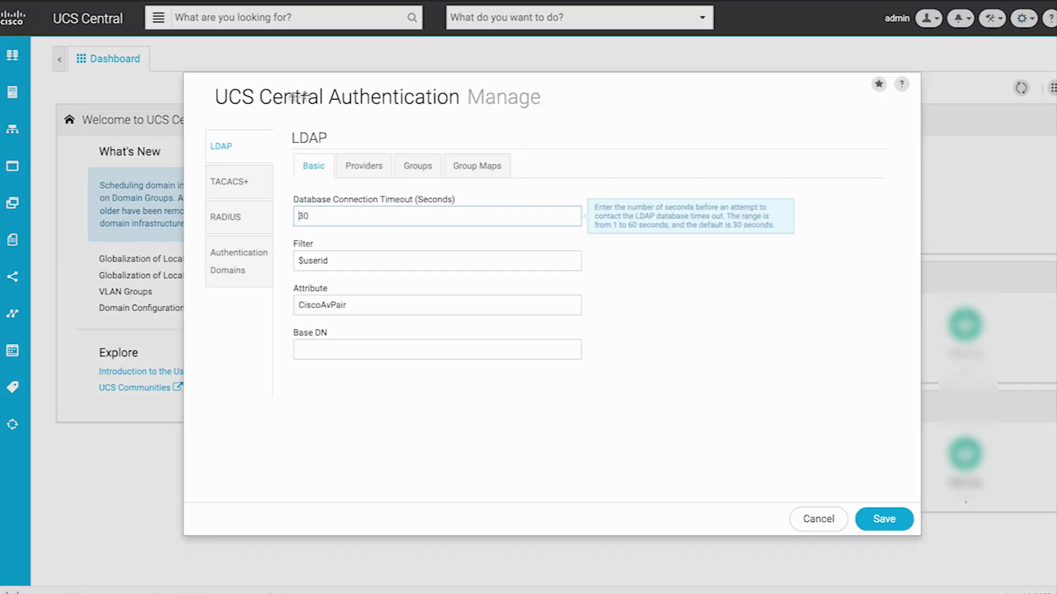
{"action": "left_click", "coordinate": [234, 149]}
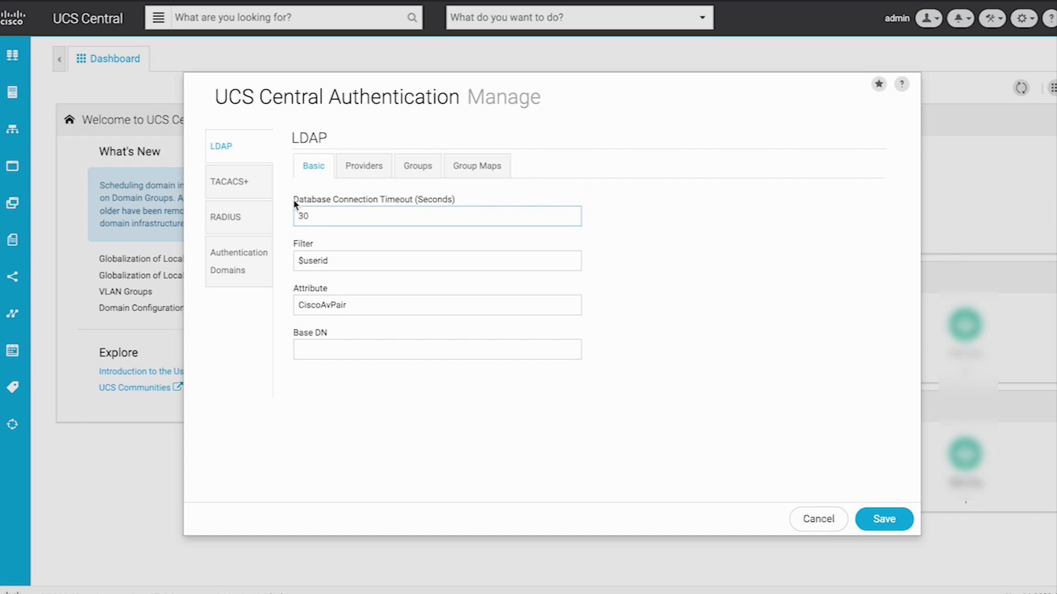
Step: Set the LDAP search filter to sAMAccountName=$userid, leaving the timeout at 30
{"action": "left_click_drag", "start_coordinate": [295, 202], "coordinate": [356, 203]}
{"action": "left_click", "coordinate": [367, 203]}
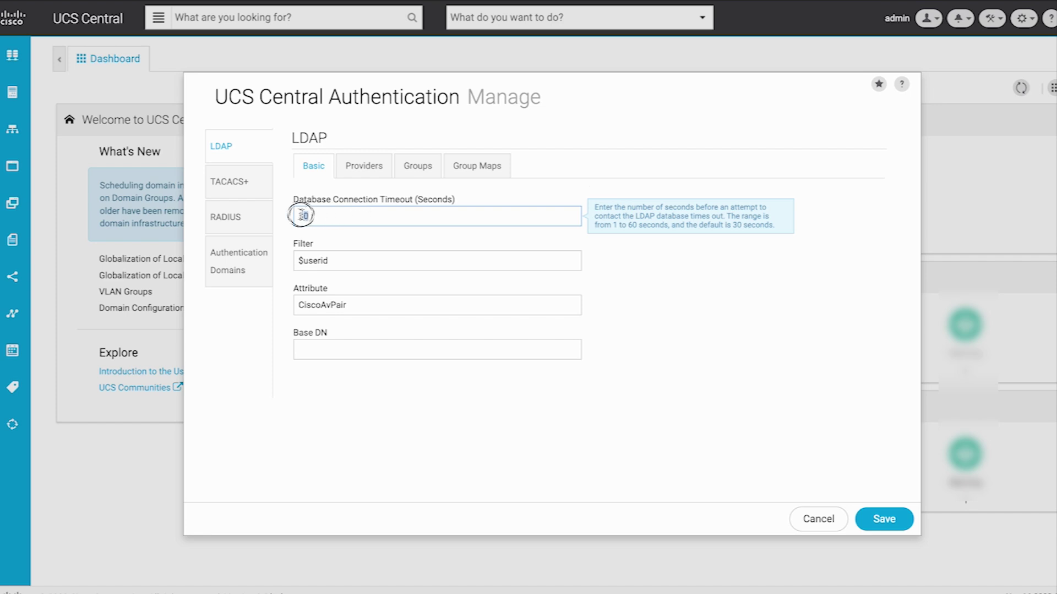
{"action": "left_click", "coordinate": [323, 216]}
{"action": "left_click", "coordinate": [303, 260]}
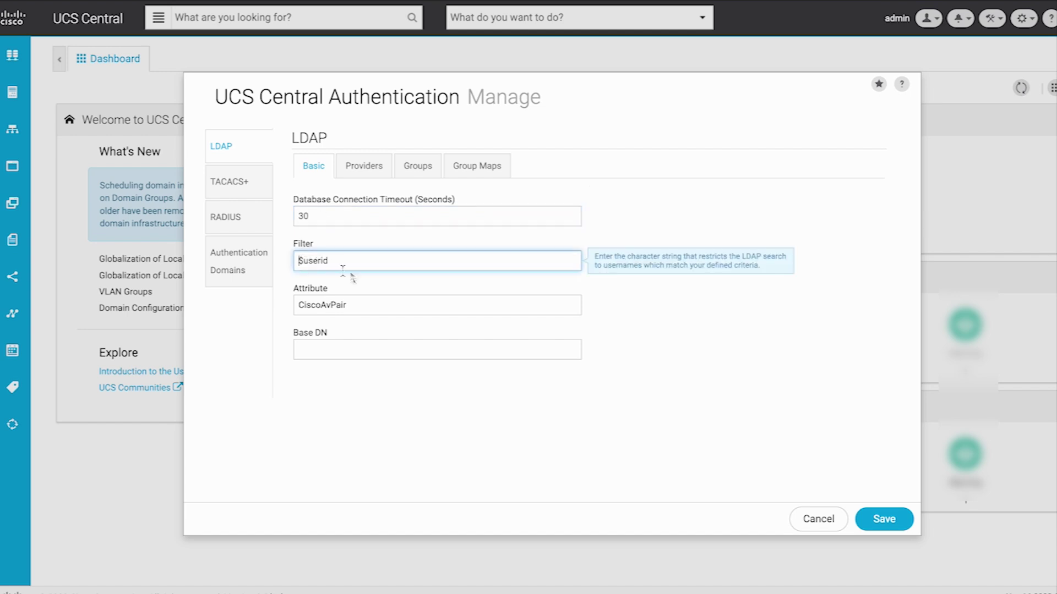
{"action": "type", "text": "sAMA"}
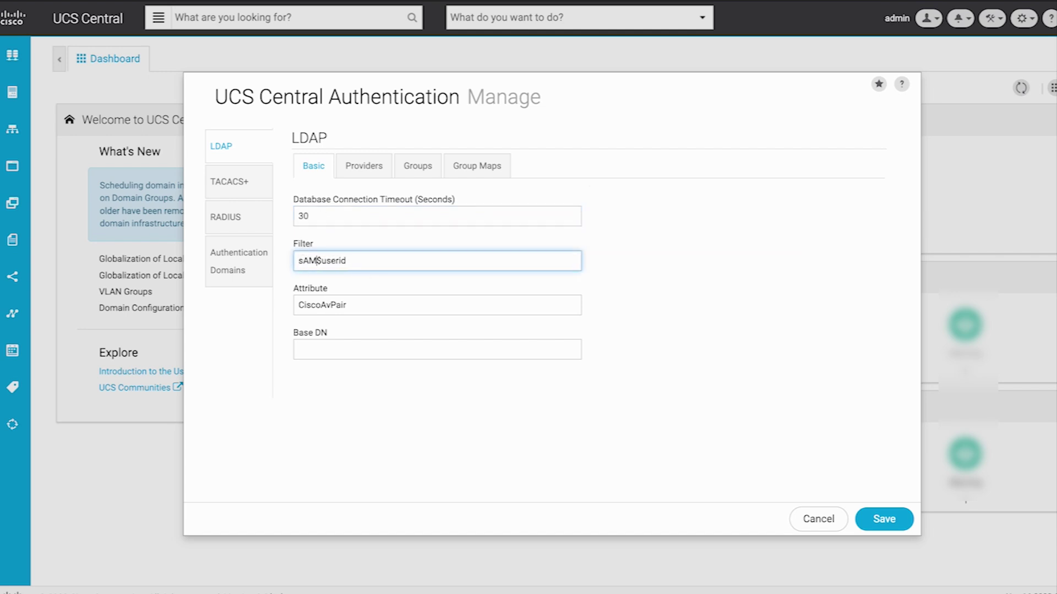
{"action": "type", "text": "ccountName="}
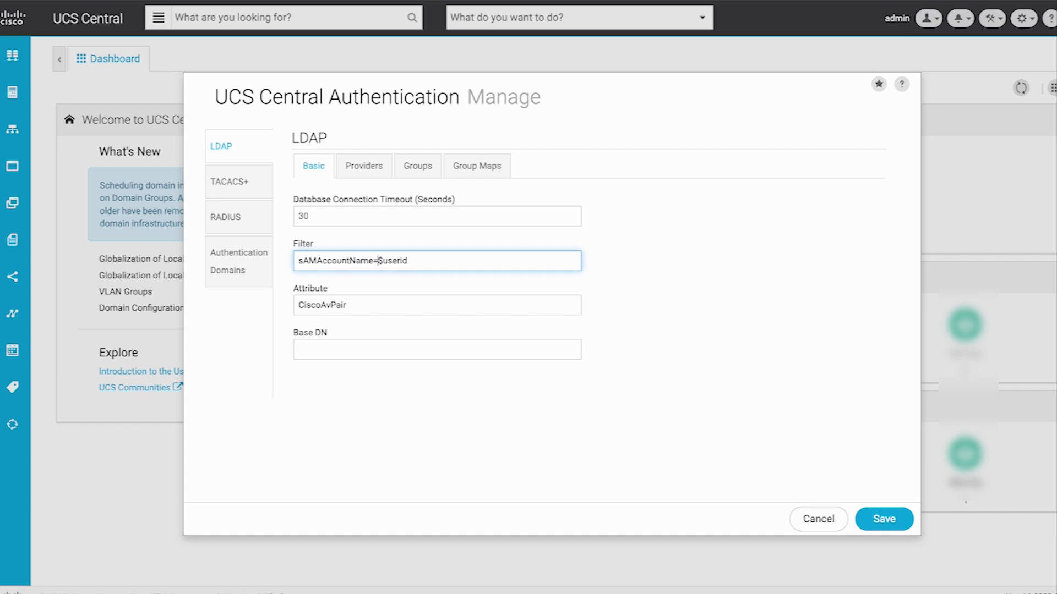
{"action": "left_click_drag", "start_coordinate": [419, 259], "coordinate": [377, 259]}
{"action": "left_click", "coordinate": [422, 263]}
Step: Enter Base DN DC=videotest,DC=local and keep the CiscoAvPair attribute
{"action": "mouse_move", "coordinate": [361, 309]}
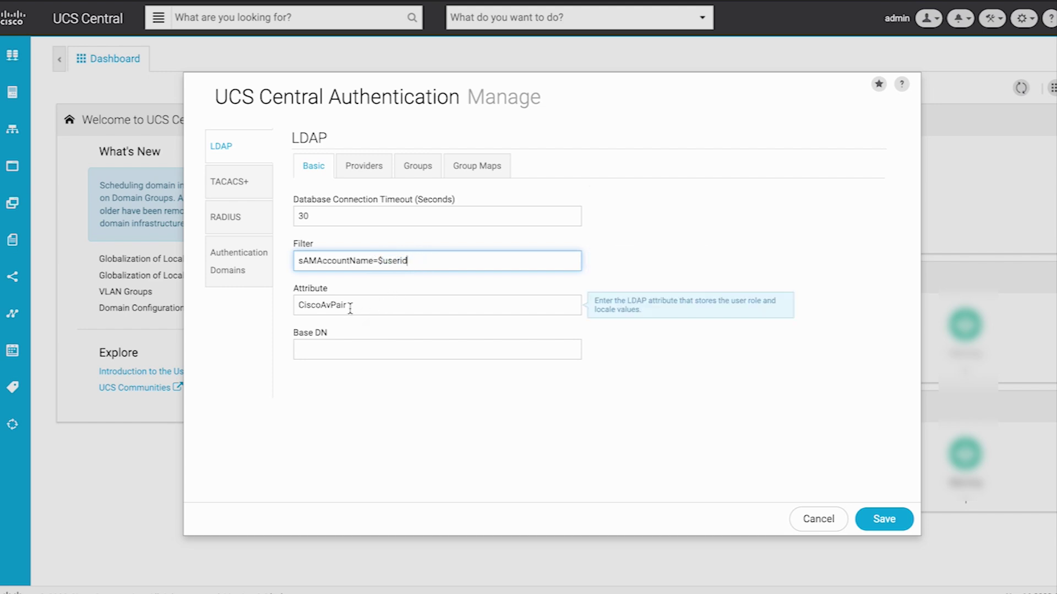
{"action": "mouse_move", "coordinate": [329, 349]}
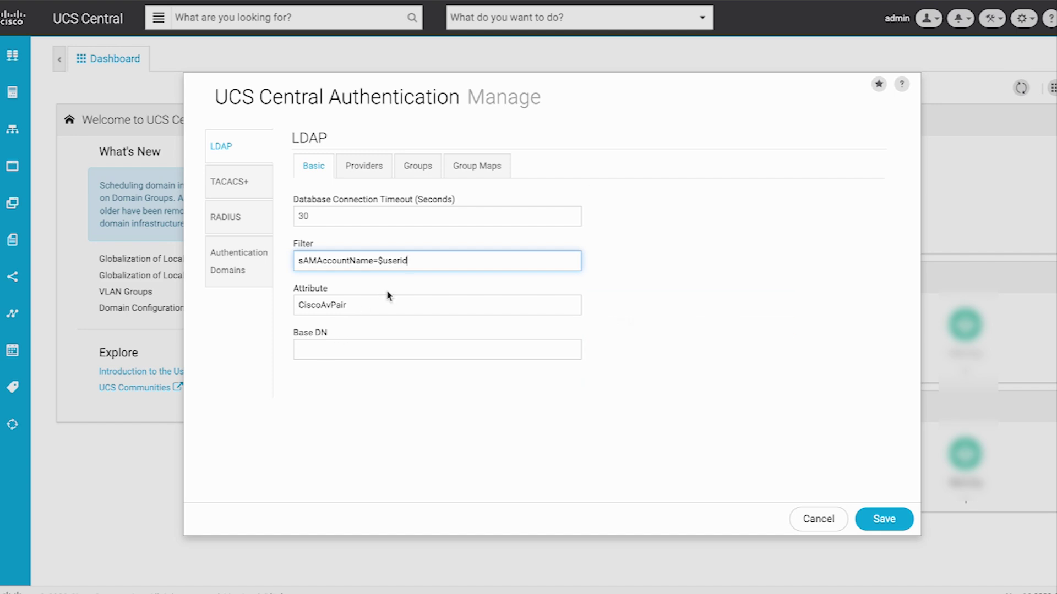
{"action": "left_click", "coordinate": [316, 350]}
{"action": "type", "text": "DC=videotest,DC=local."}
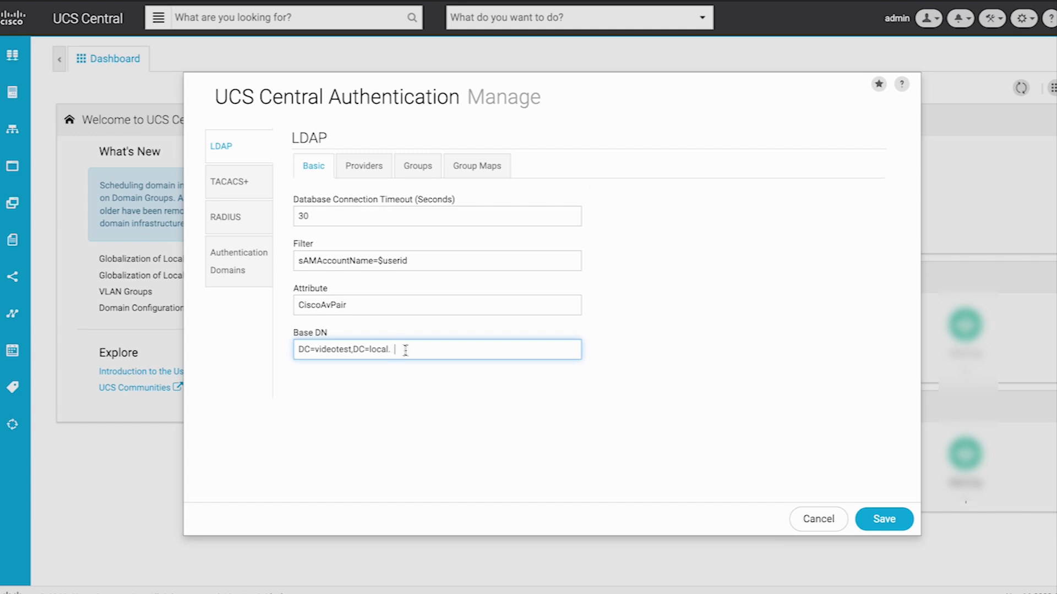
{"action": "left_click", "coordinate": [406, 350]}
{"action": "type", "text": "."}
{"action": "left_click", "coordinate": [362, 308]}
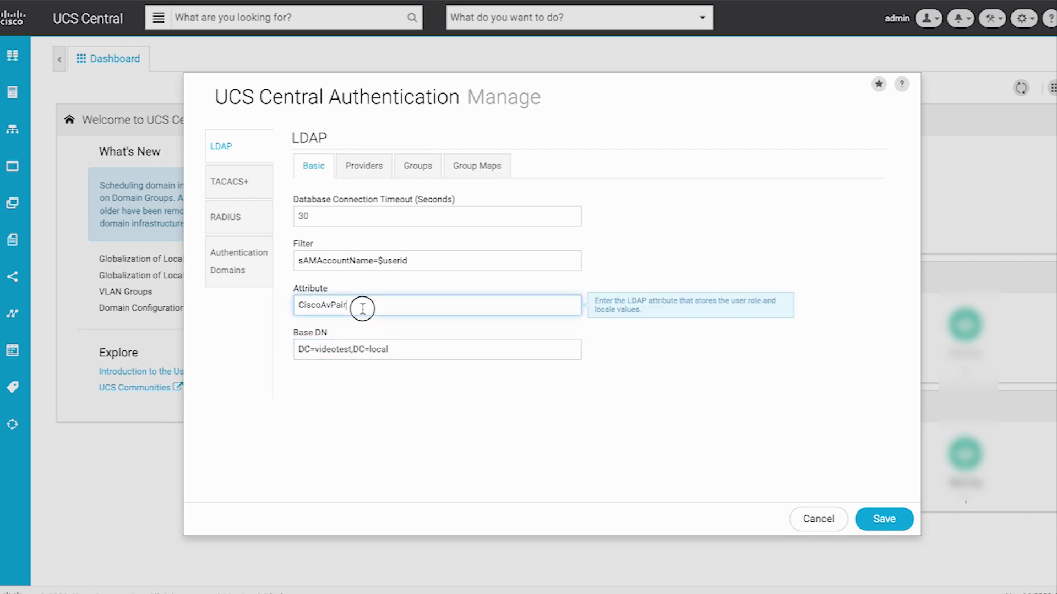
{"action": "double_click", "coordinate": [333, 306]}
{"action": "left_click", "coordinate": [358, 304]}
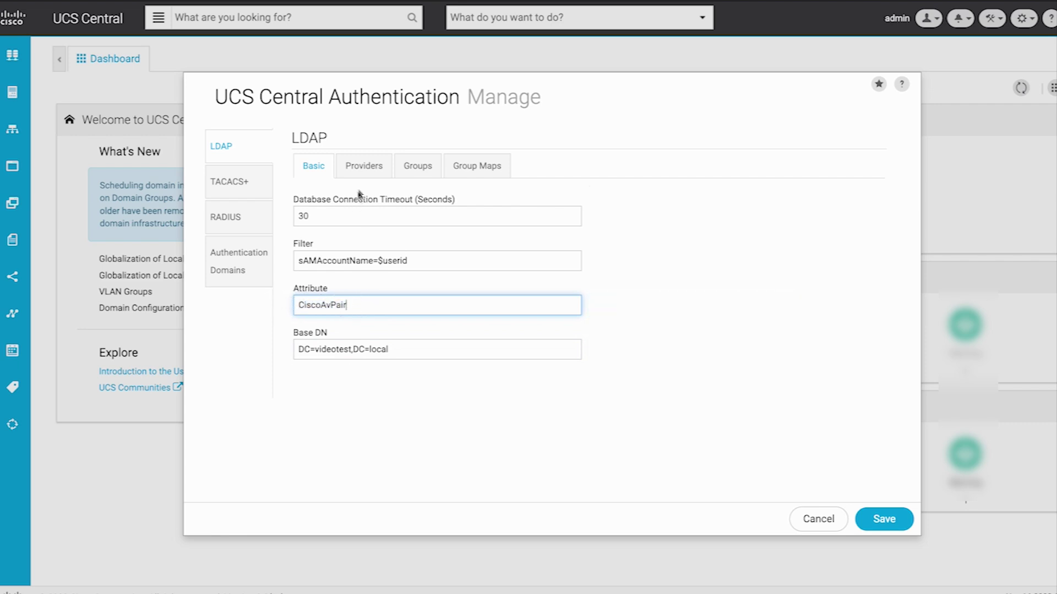
{"action": "left_click", "coordinate": [364, 168]}
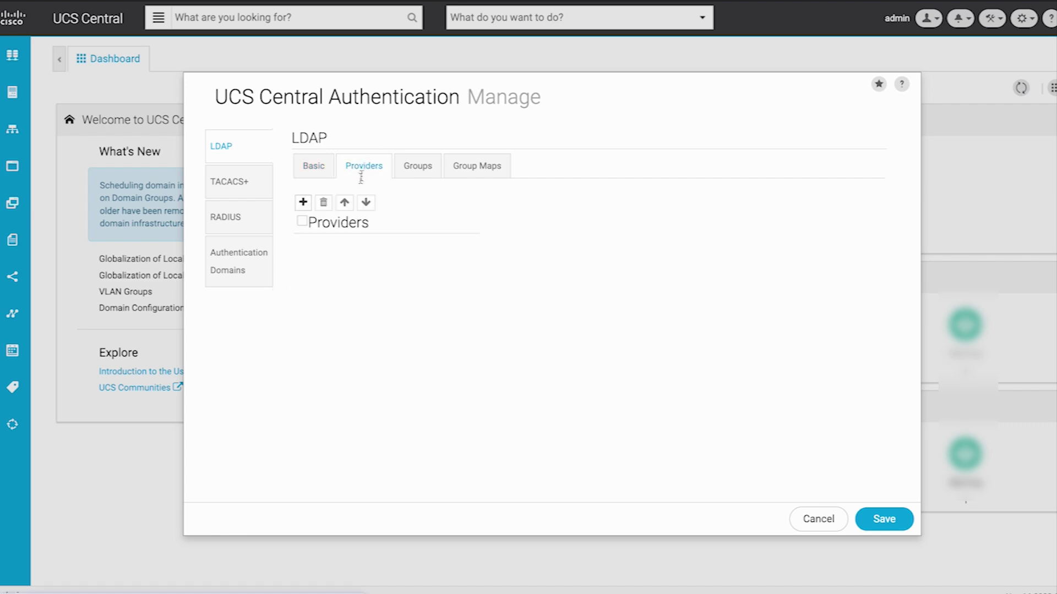
Step: Add an LDAP provider at a 10.x IP address with vendor Microsoft Active Directory (MS AD)
{"action": "left_click", "coordinate": [303, 203]}
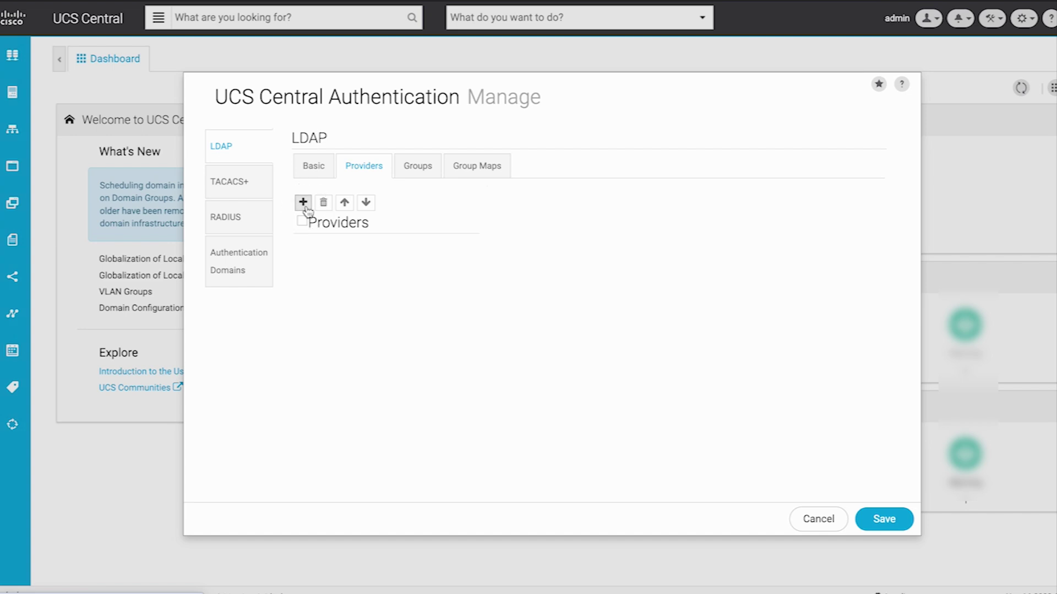
{"action": "type", "text": "10"}
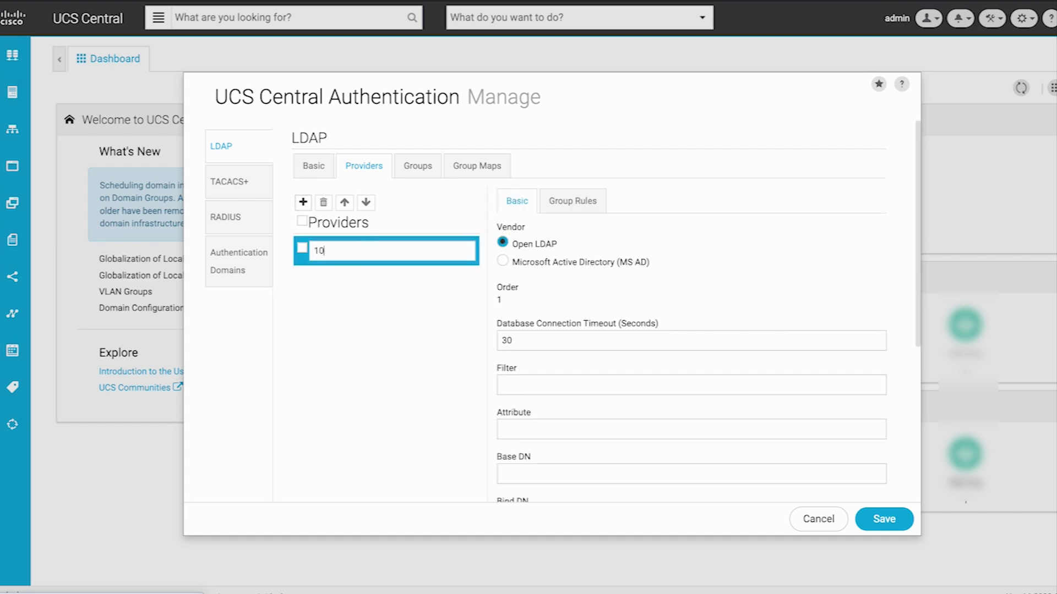
{"action": "type", "text": "."}
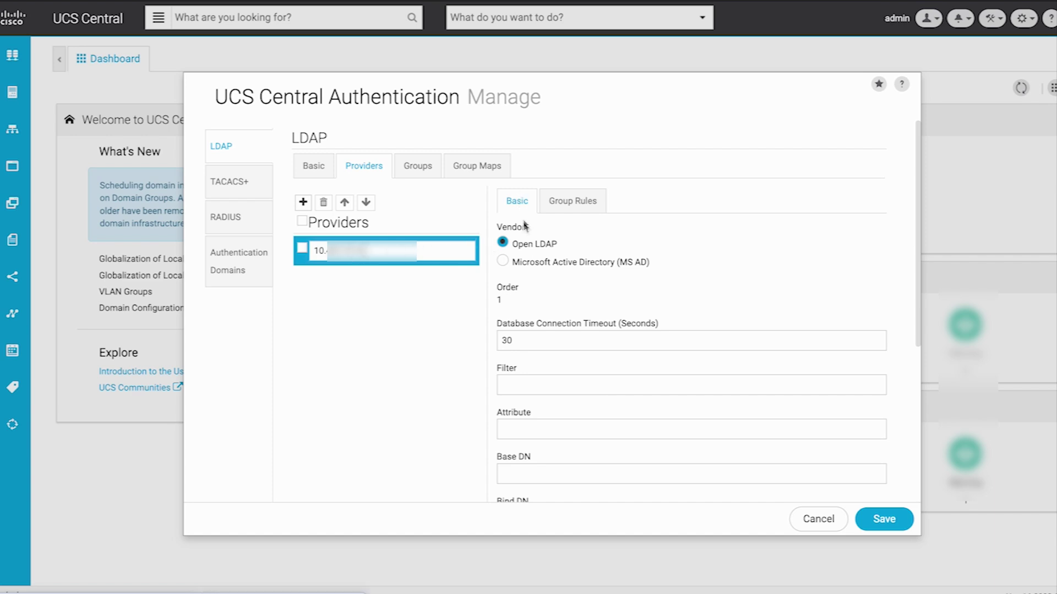
{"action": "left_click", "coordinate": [501, 261]}
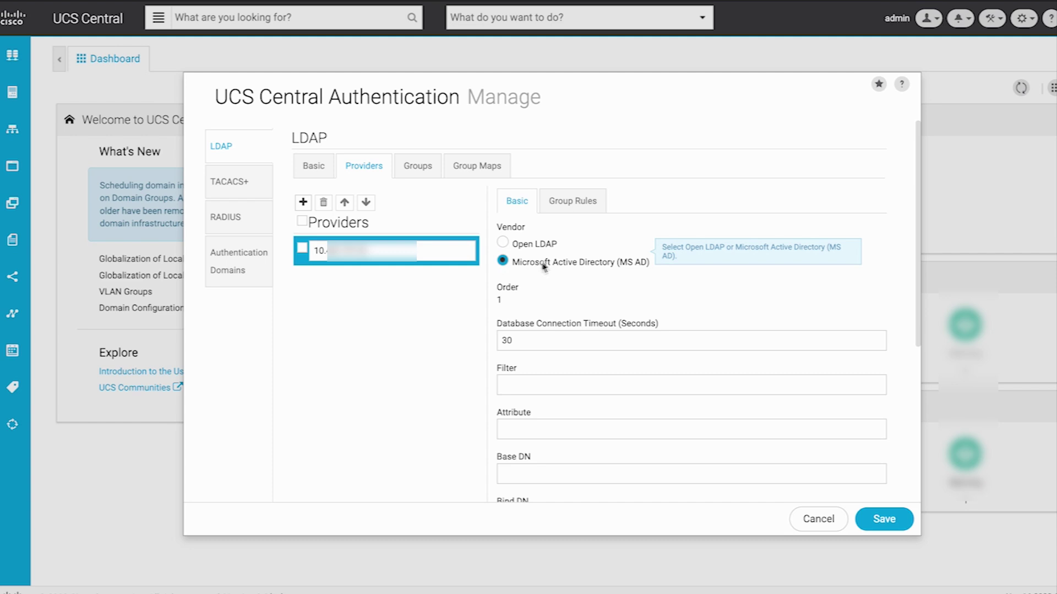
{"action": "scroll", "coordinate": [545, 308], "scroll_direction": "down", "scroll_amount": 2}
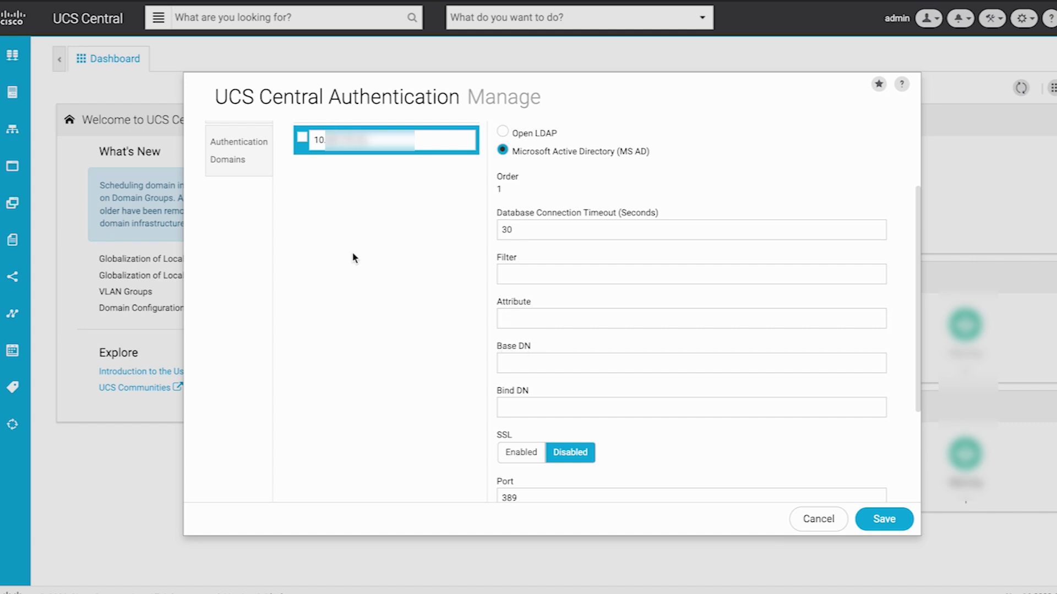
{"action": "scroll", "coordinate": [353, 258], "scroll_direction": "up", "scroll_amount": 3}
Step: Copy the sAMAccountName=$userid filter into the provider's Filter field
{"action": "left_click", "coordinate": [313, 165]}
{"action": "left_click_drag", "start_coordinate": [298, 260], "coordinate": [416, 260]}
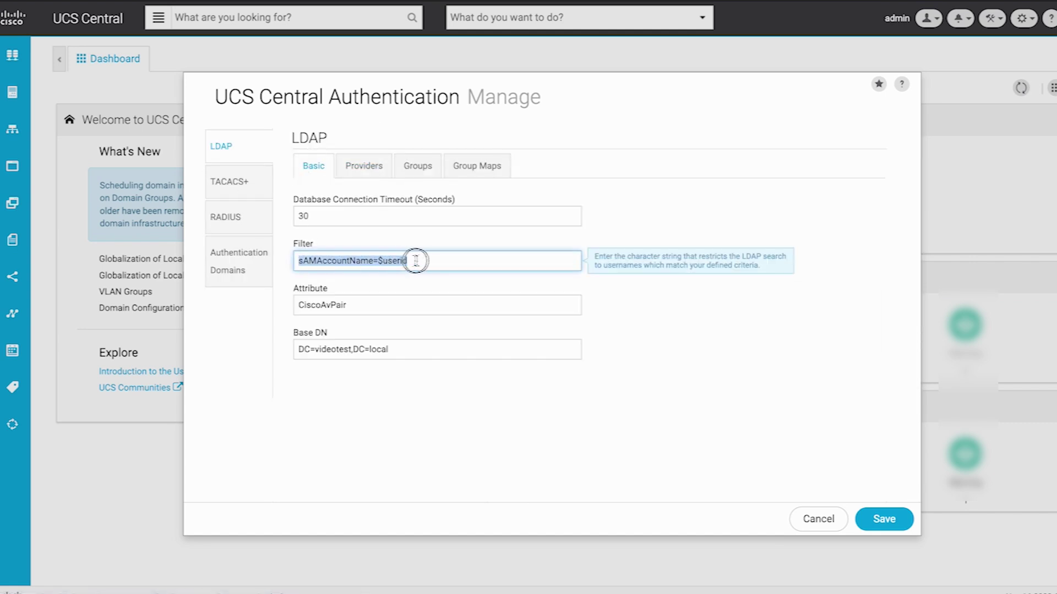
{"action": "key", "text": "ctrl+c"}
{"action": "left_click", "coordinate": [364, 166]}
{"action": "left_click", "coordinate": [514, 382]}
{"action": "key", "text": "ctrl+v"}
Step: Copy Base DN DC=videotest,DC=local into the provider's Base DN field
{"action": "left_click", "coordinate": [313, 165]}
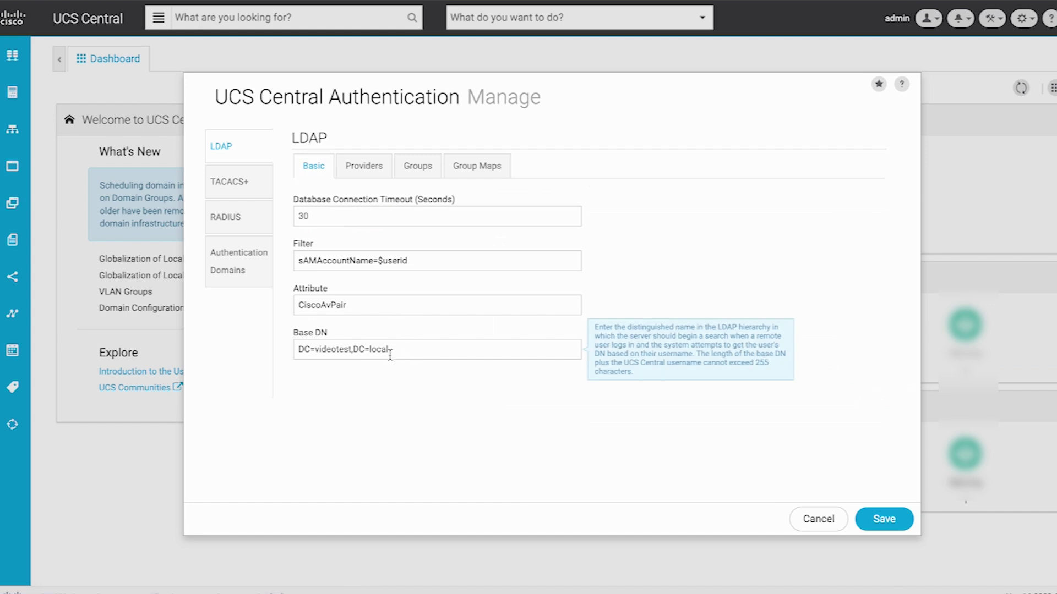
{"action": "left_click_drag", "start_coordinate": [392, 349], "coordinate": [298, 349]}
{"action": "key", "text": "ctrl+c"}
{"action": "left_click", "coordinate": [364, 166]}
{"action": "scroll", "coordinate": [525, 427], "scroll_direction": "down", "scroll_amount": 1}
{"action": "left_click", "coordinate": [517, 430]}
{"action": "key", "text": "ctrl+v"}
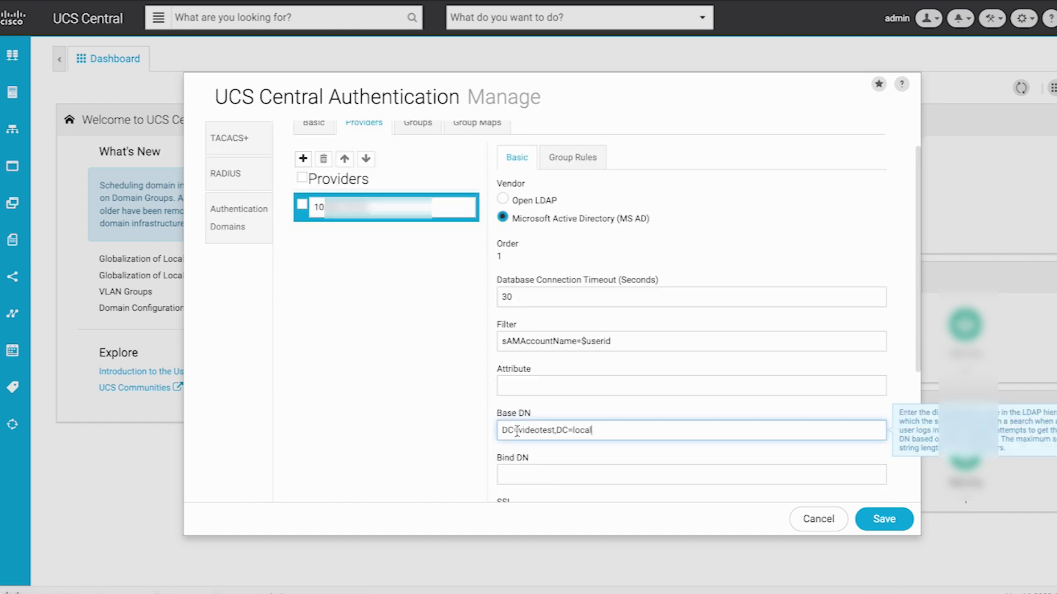
{"action": "left_click", "coordinate": [547, 384]}
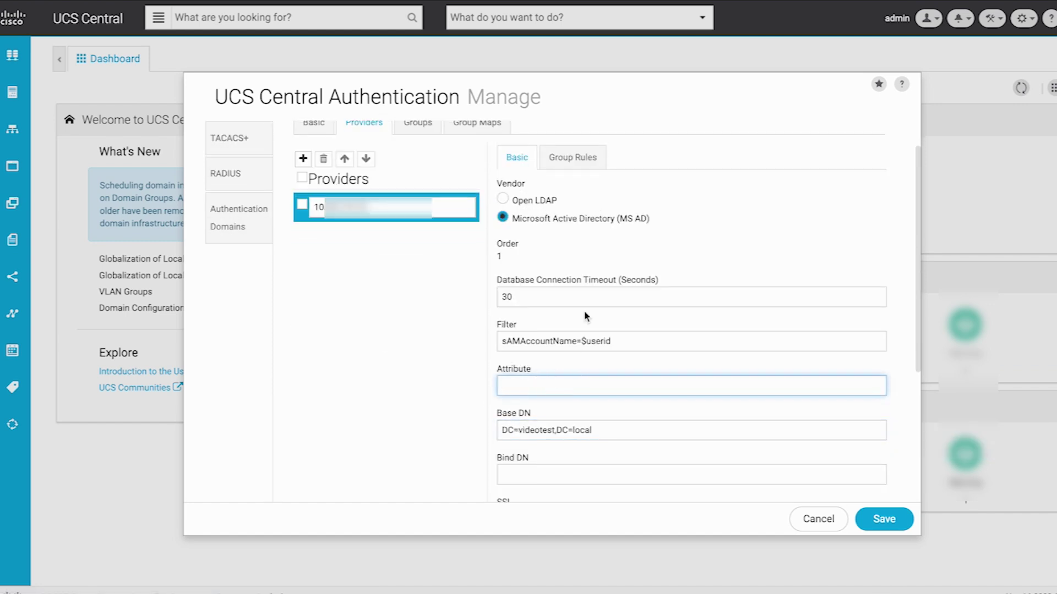
{"action": "scroll", "coordinate": [586, 316], "scroll_direction": "down", "scroll_amount": 2}
Step: Paste Bind DN CN=Administrator,CN=Users,DC=videotest,DC=local into the provider
{"action": "left_click", "coordinate": [587, 359]}
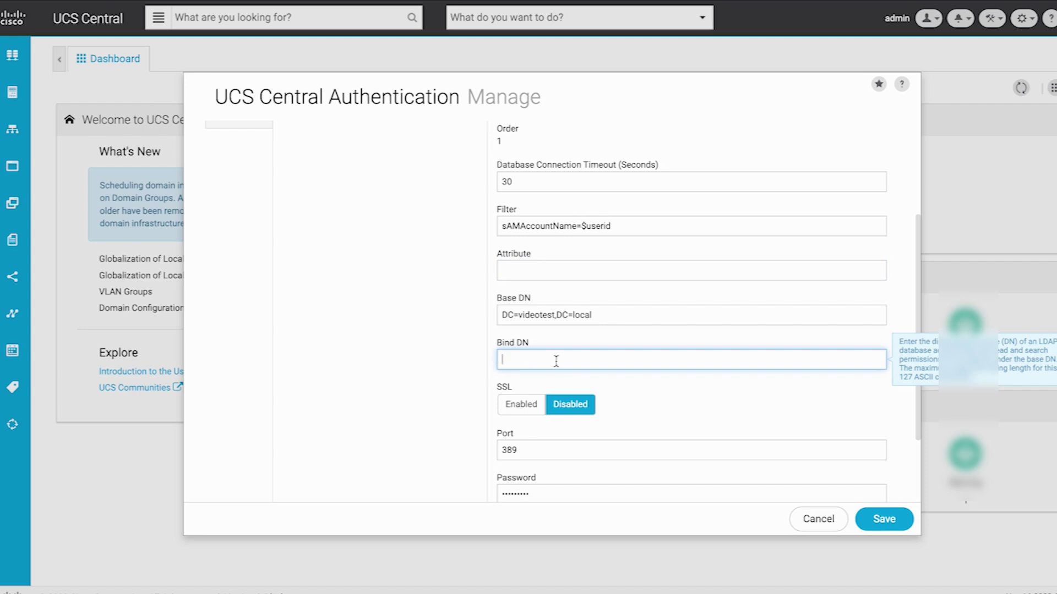
{"action": "left_click_drag", "start_coordinate": [528, 343], "coordinate": [502, 343]}
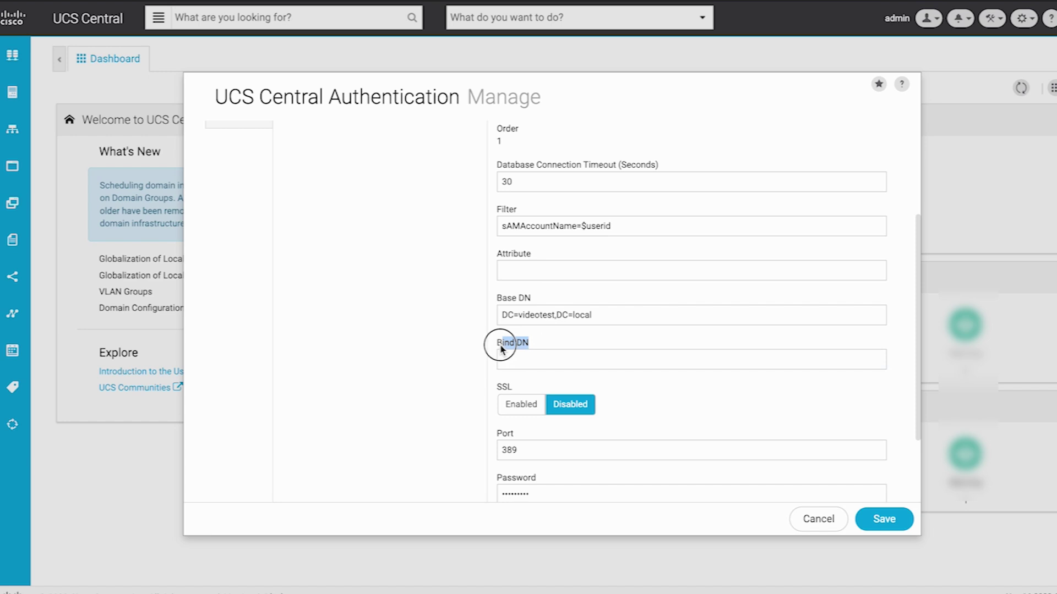
{"action": "left_click", "coordinate": [539, 358]}
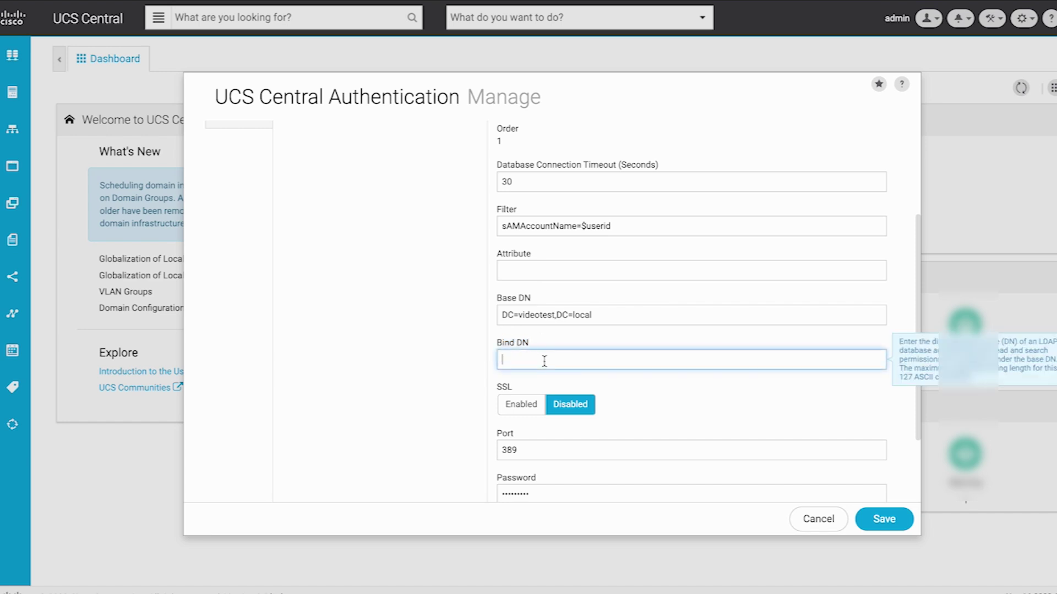
{"action": "key", "text": "ctrl+v"}
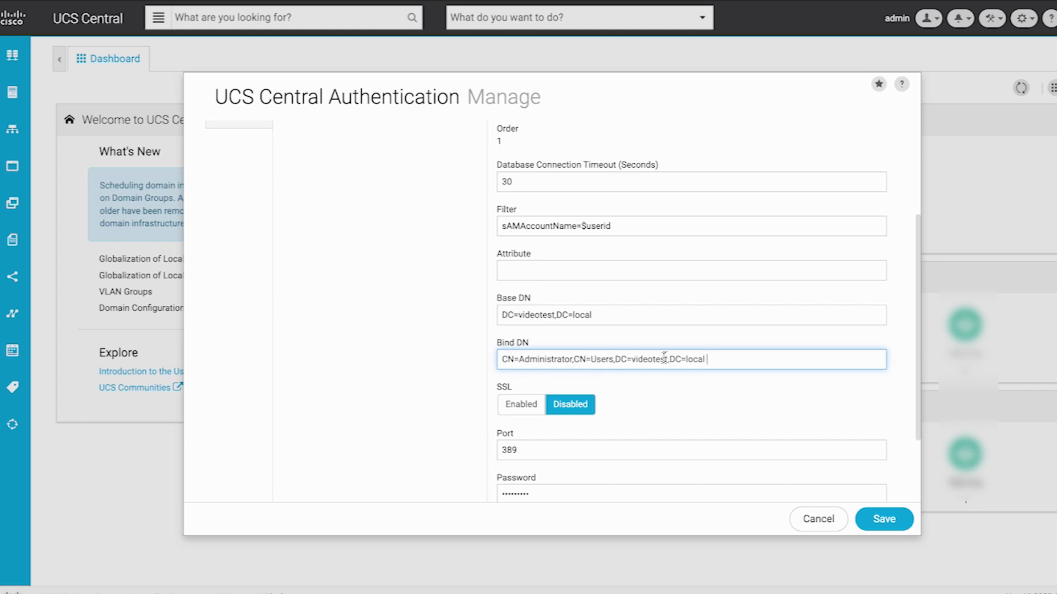
{"action": "left_click", "coordinate": [713, 360]}
Step: Keep port 389 and re-enter the bind password and its confirmation
{"action": "scroll", "coordinate": [631, 406], "scroll_direction": "down", "scroll_amount": 3}
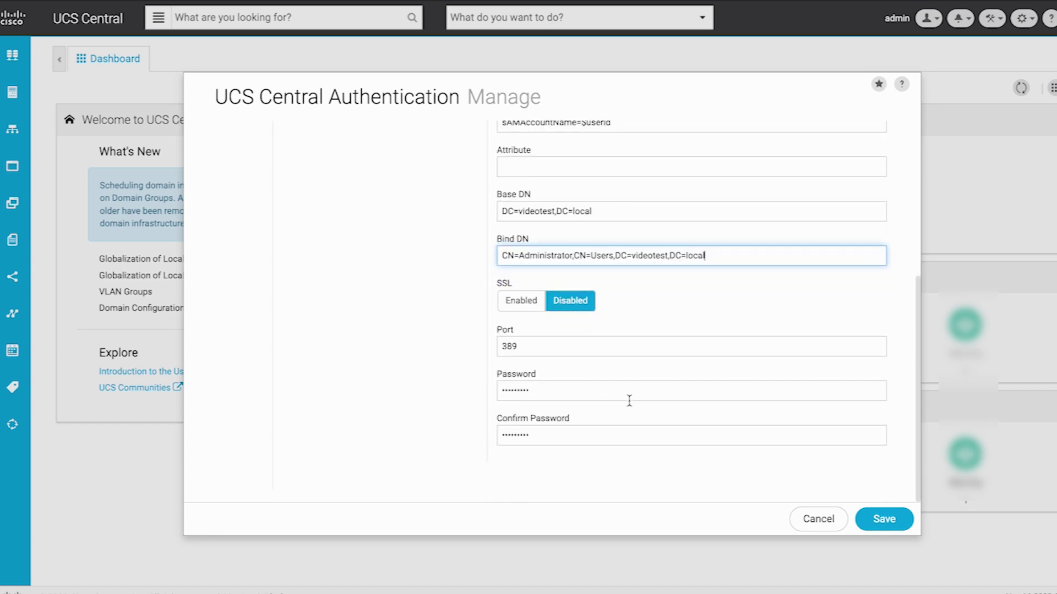
{"action": "left_click", "coordinate": [523, 347]}
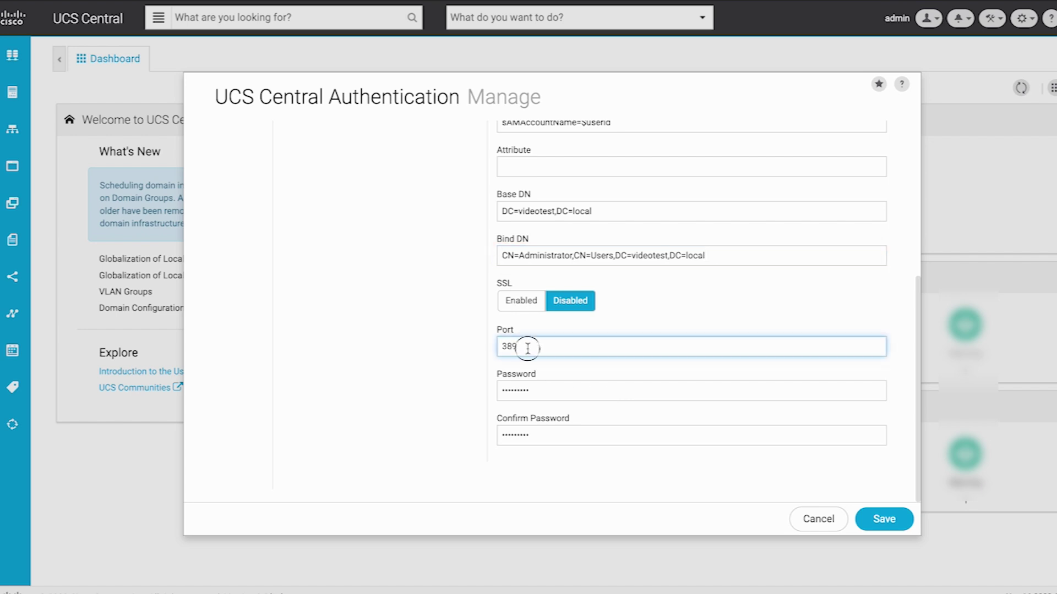
{"action": "double_click", "coordinate": [528, 348]}
{"action": "left_click", "coordinate": [526, 392]}
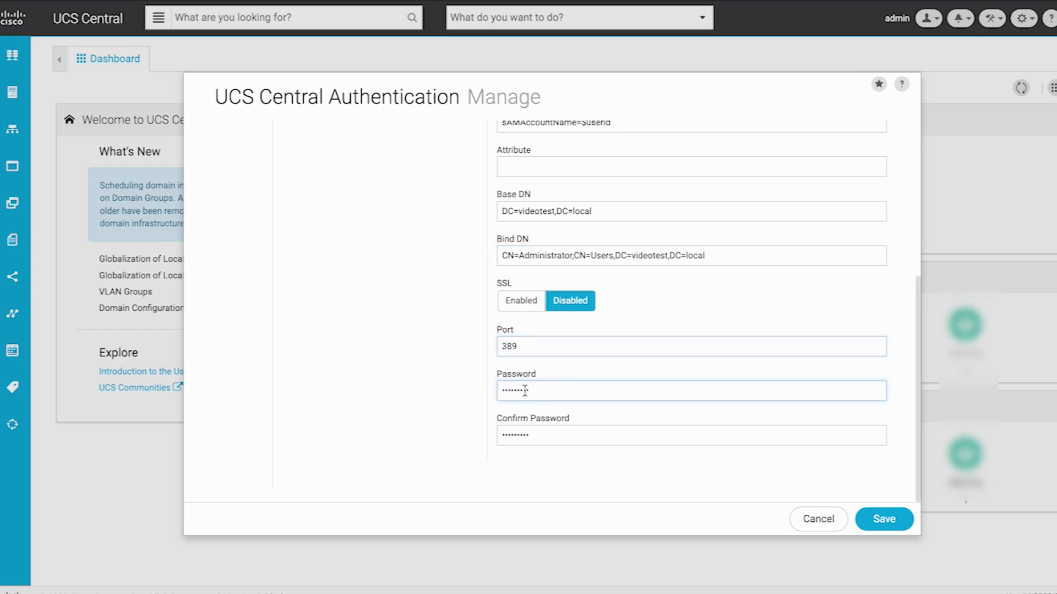
{"action": "left_click_drag", "start_coordinate": [533, 390], "coordinate": [491, 394]}
{"action": "type", "text": "p"}
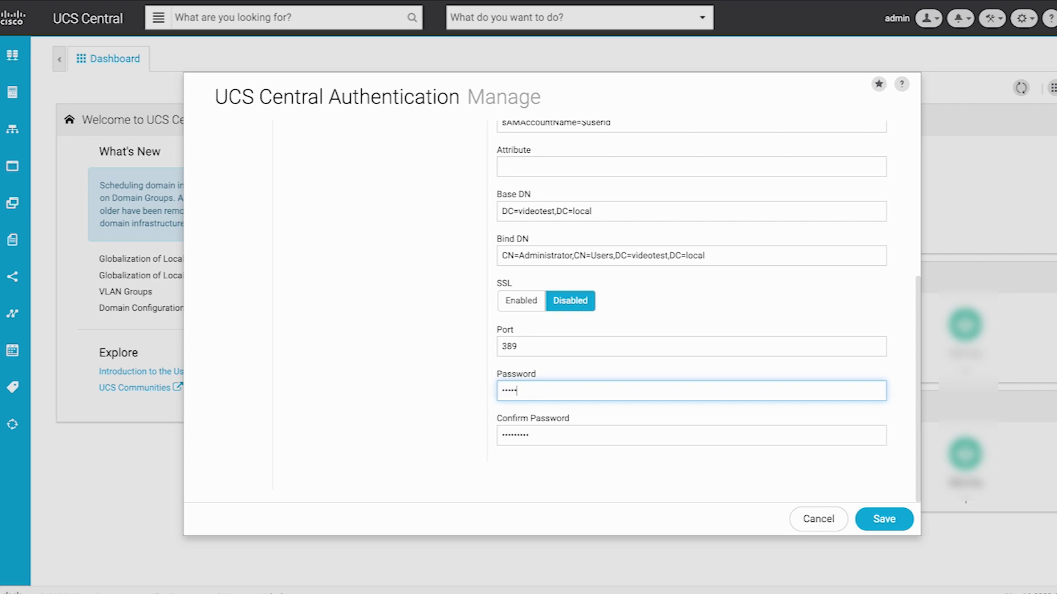
{"action": "left_click", "coordinate": [531, 436]}
{"action": "left_click_drag", "start_coordinate": [532, 437], "coordinate": [494, 438]}
{"action": "type", "text": "p"}
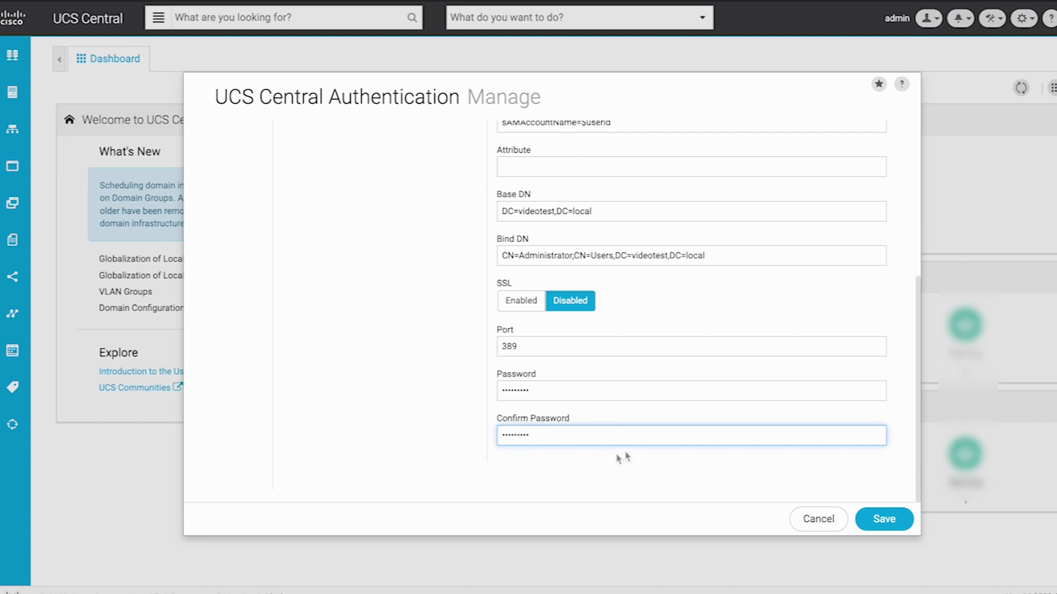
{"action": "scroll", "coordinate": [610, 315], "scroll_direction": "up", "scroll_amount": 5}
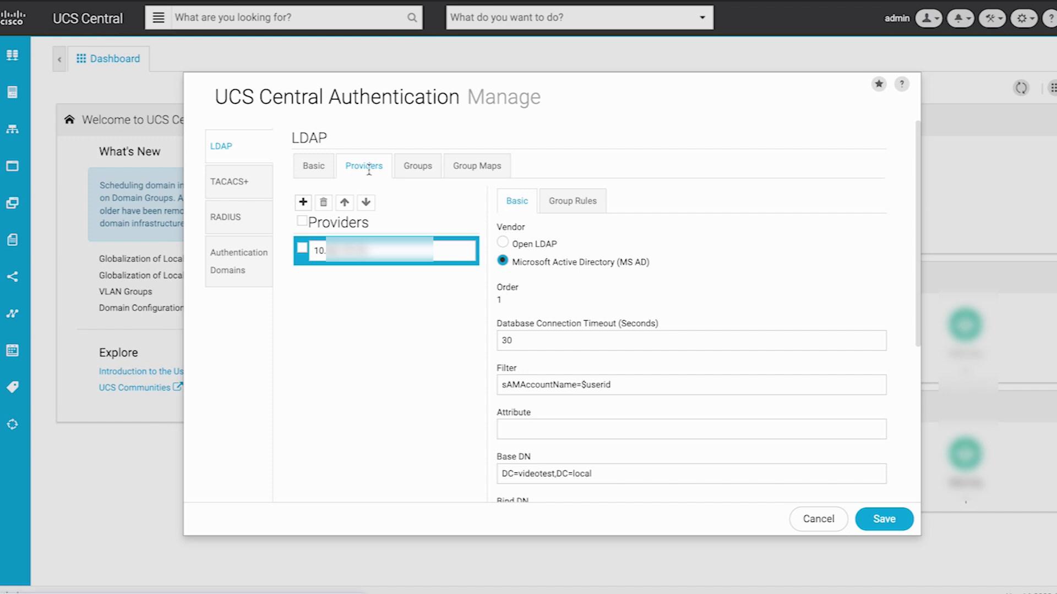
Step: Enable LDAP group authorization and group recursion on the provider, keeping target attribute memberOf
{"action": "left_click", "coordinate": [562, 199]}
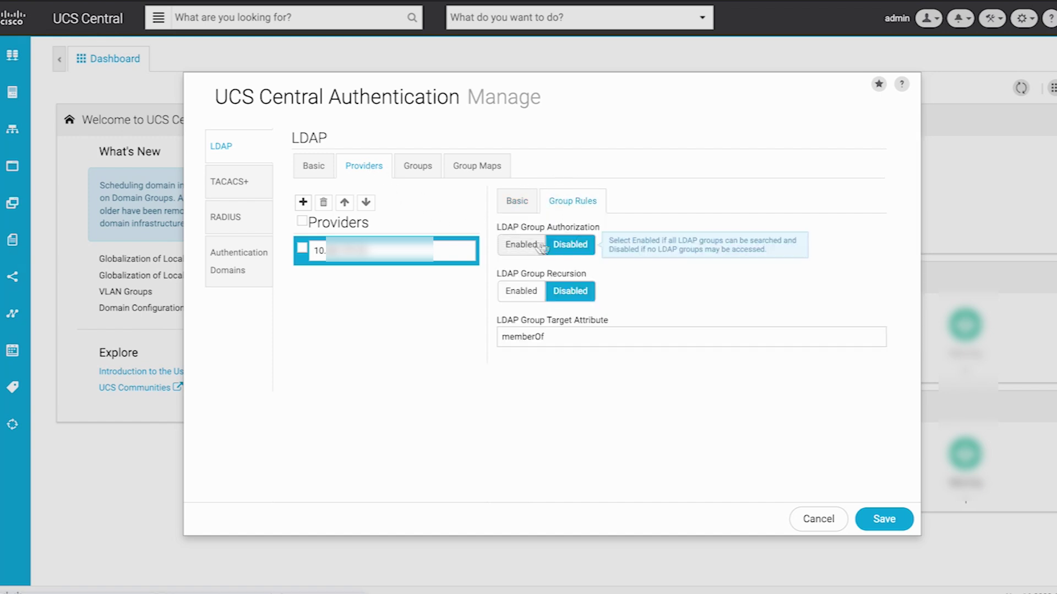
{"action": "left_click", "coordinate": [518, 249]}
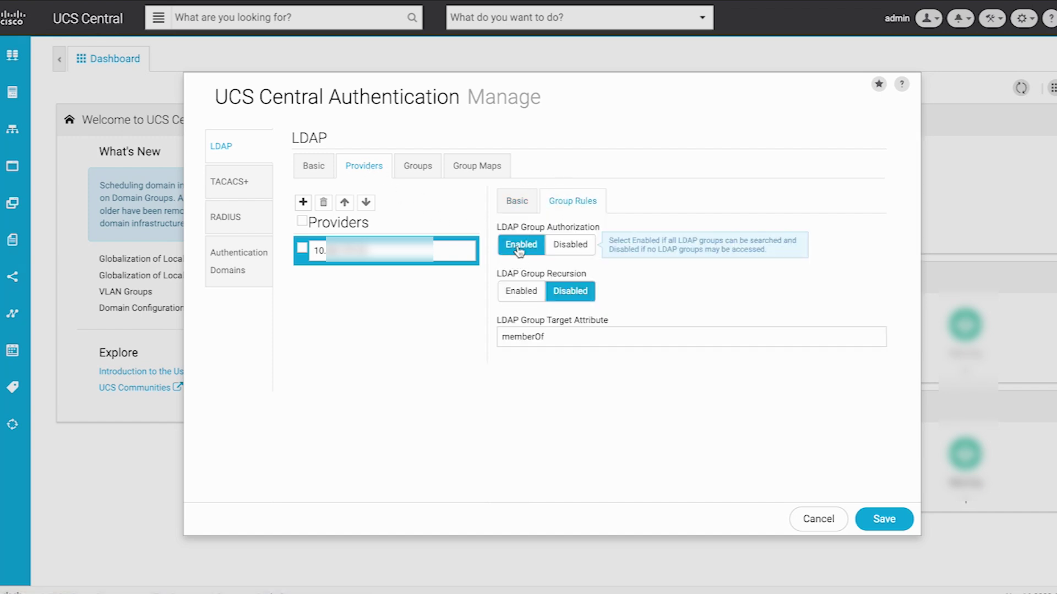
{"action": "left_click", "coordinate": [522, 292]}
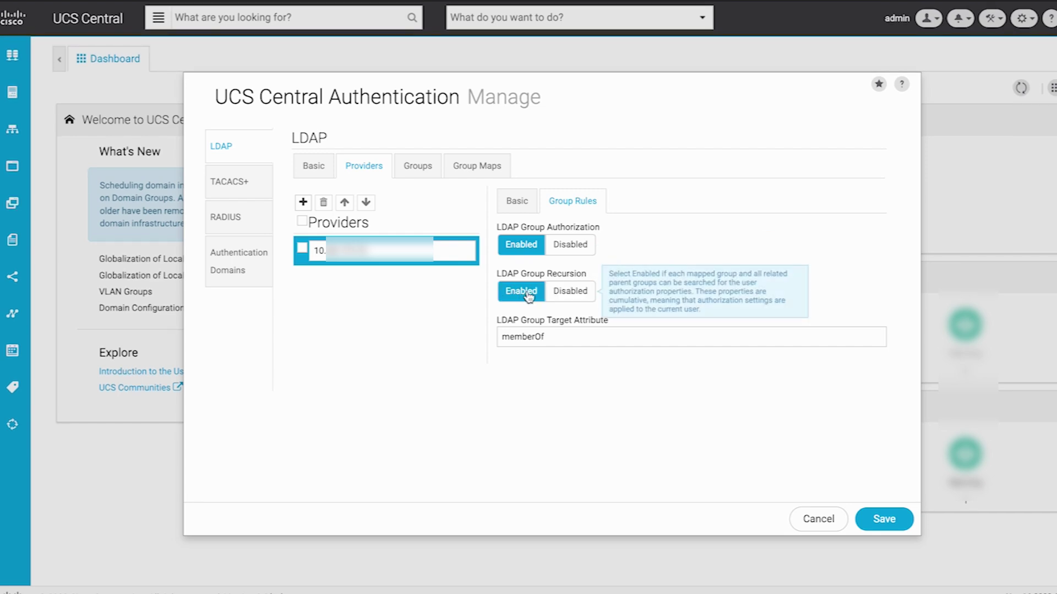
{"action": "left_click_drag", "start_coordinate": [588, 275], "coordinate": [497, 278]}
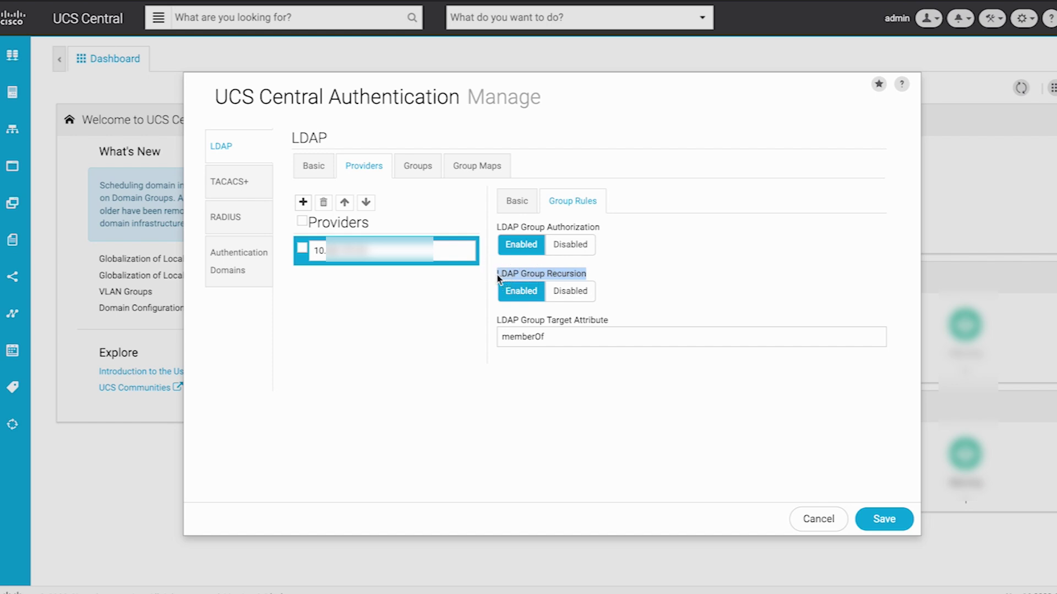
{"action": "left_click", "coordinate": [596, 281]}
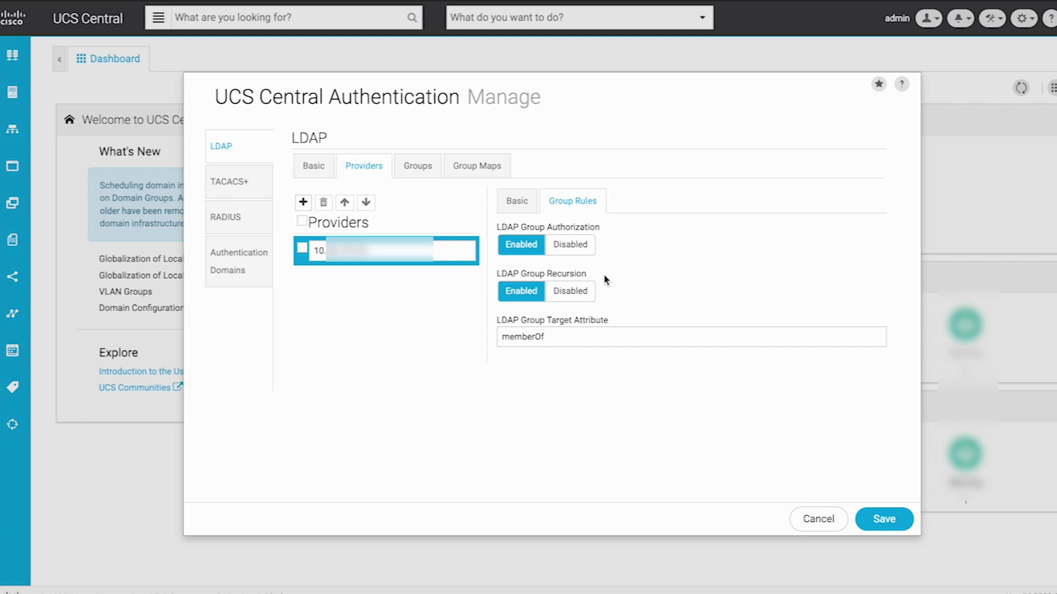
{"action": "left_click_drag", "start_coordinate": [547, 336], "coordinate": [500, 336]}
{"action": "left_click", "coordinate": [560, 340]}
Step: Create provider group TEST_GROUP and assign the 10.x LDAP provider to it
{"action": "left_click", "coordinate": [417, 167]}
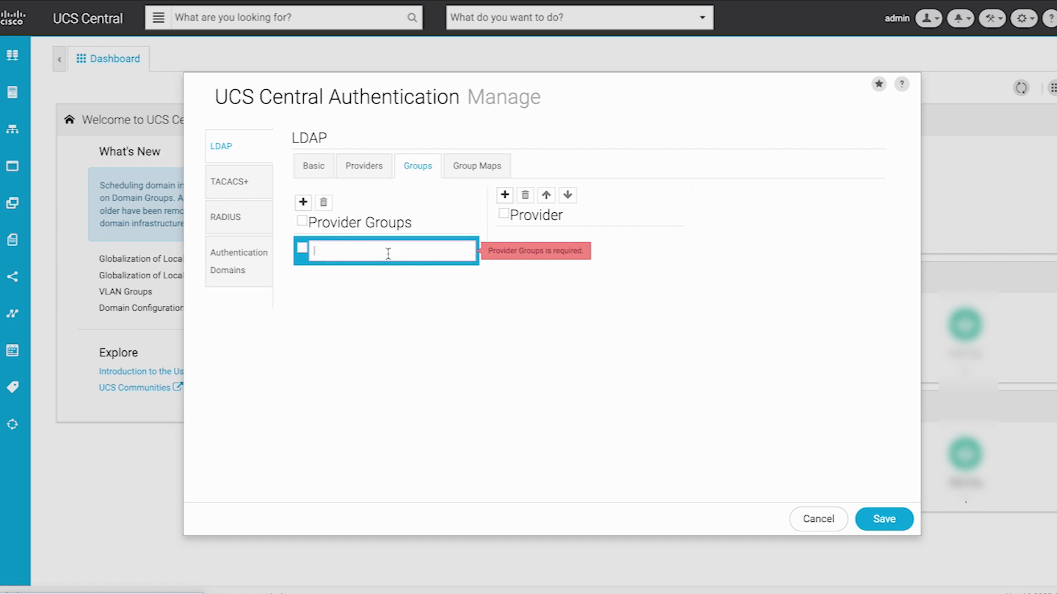
{"action": "type", "text": "TEST_GROUP"}
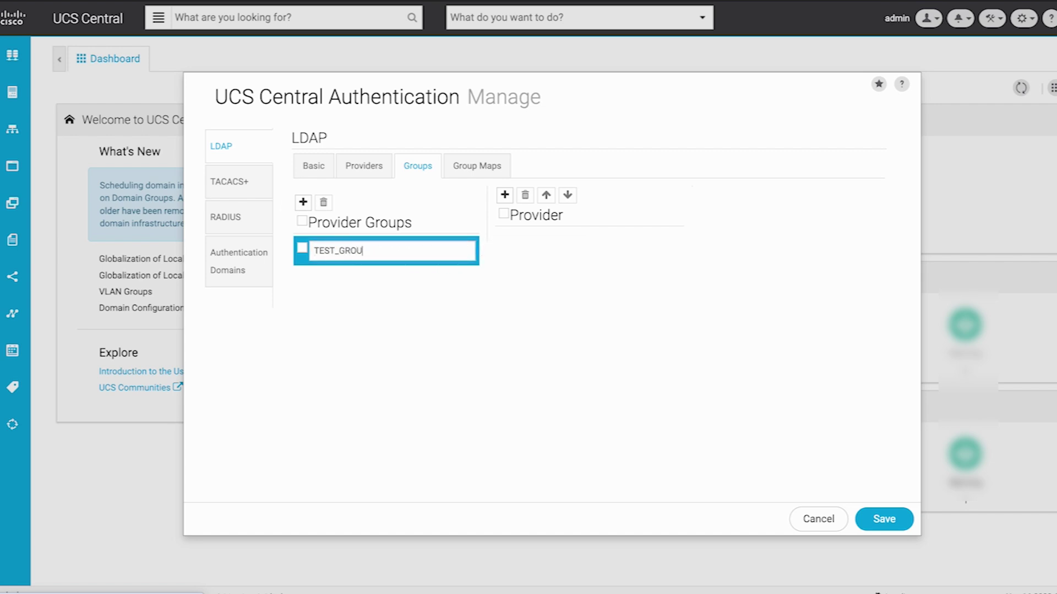
{"action": "left_click", "coordinate": [504, 195]}
{"action": "left_click", "coordinate": [511, 245]}
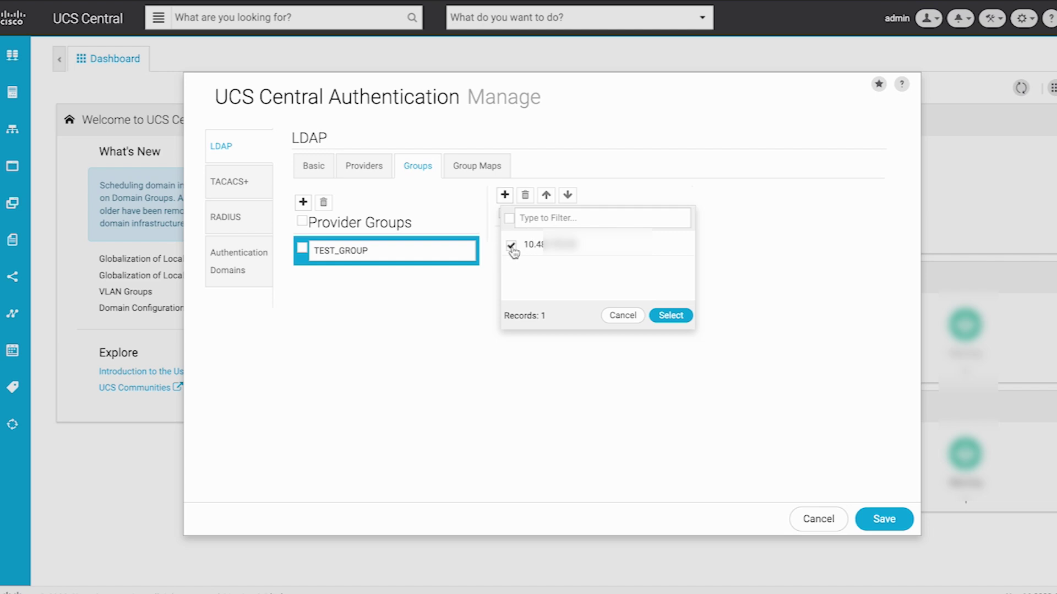
{"action": "left_click", "coordinate": [672, 318]}
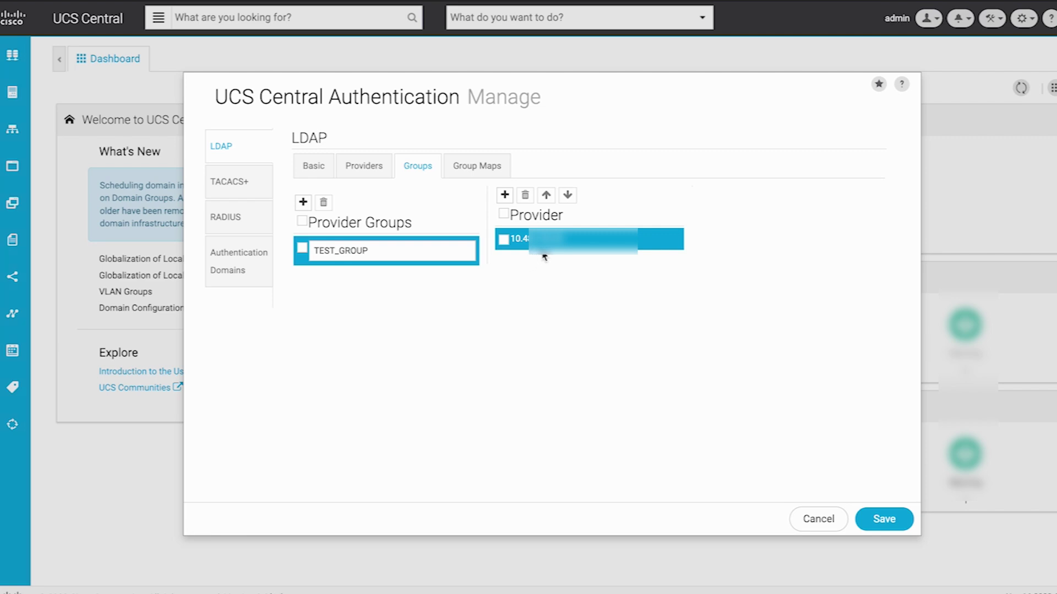
{"action": "left_click", "coordinate": [477, 167]}
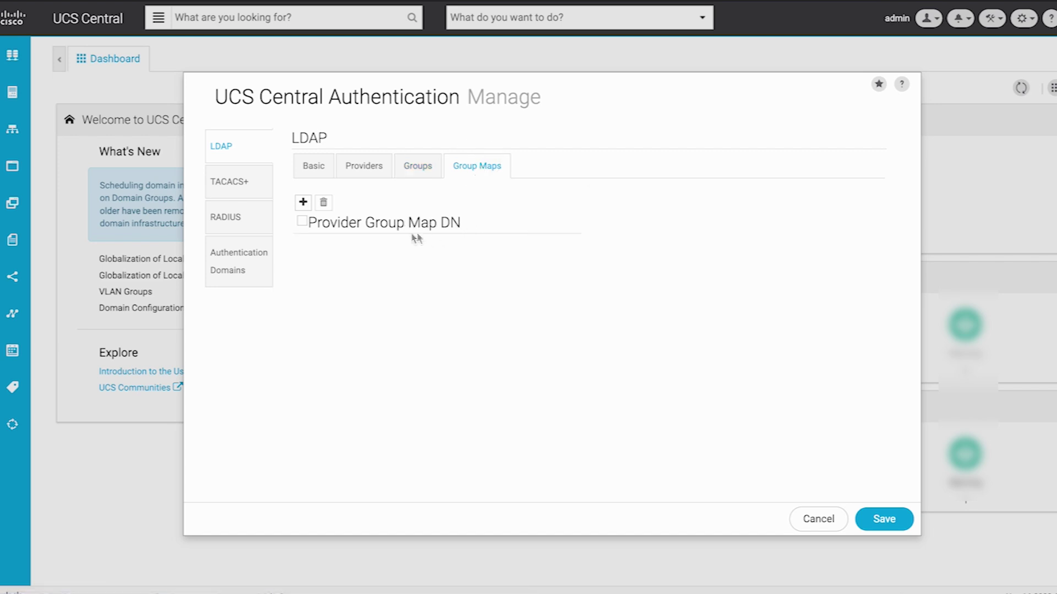
Step: Start a new blank provider group map entry
{"action": "left_click", "coordinate": [303, 202]}
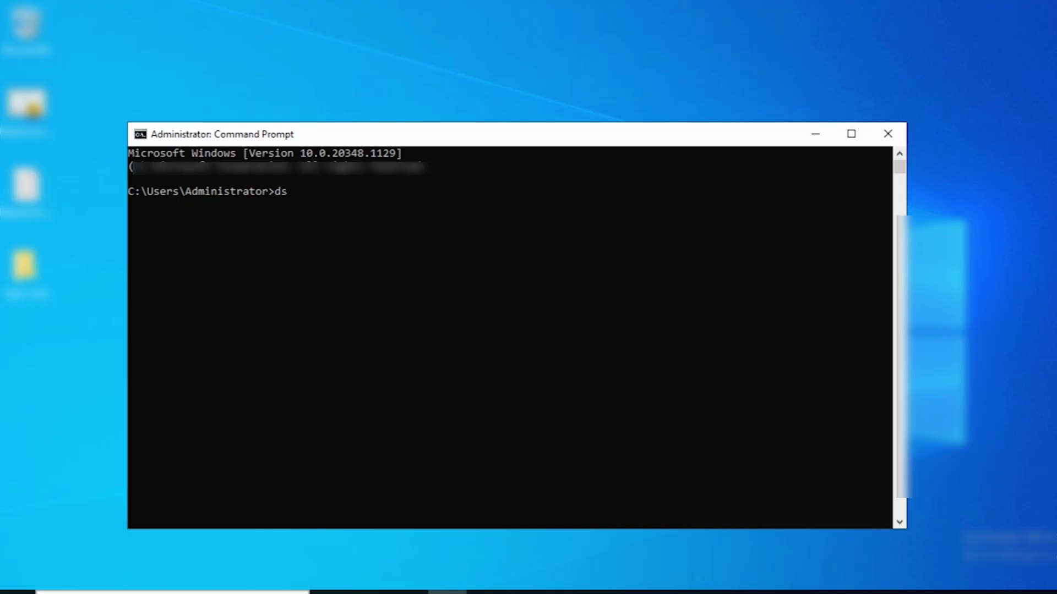
Step: Run dsquery group -name IT and copy the returned DN CN=IT,CN=Users,DC=VIDEOTEST,DC=LOCAL
{"action": "type", "text": "query group -name IT"}
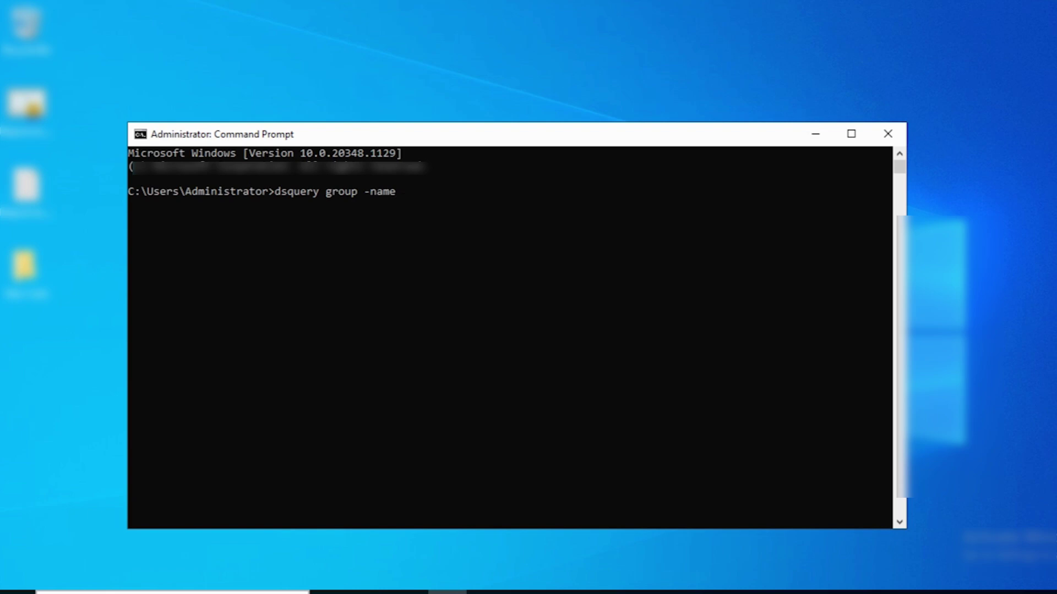
{"action": "key", "text": "Return"}
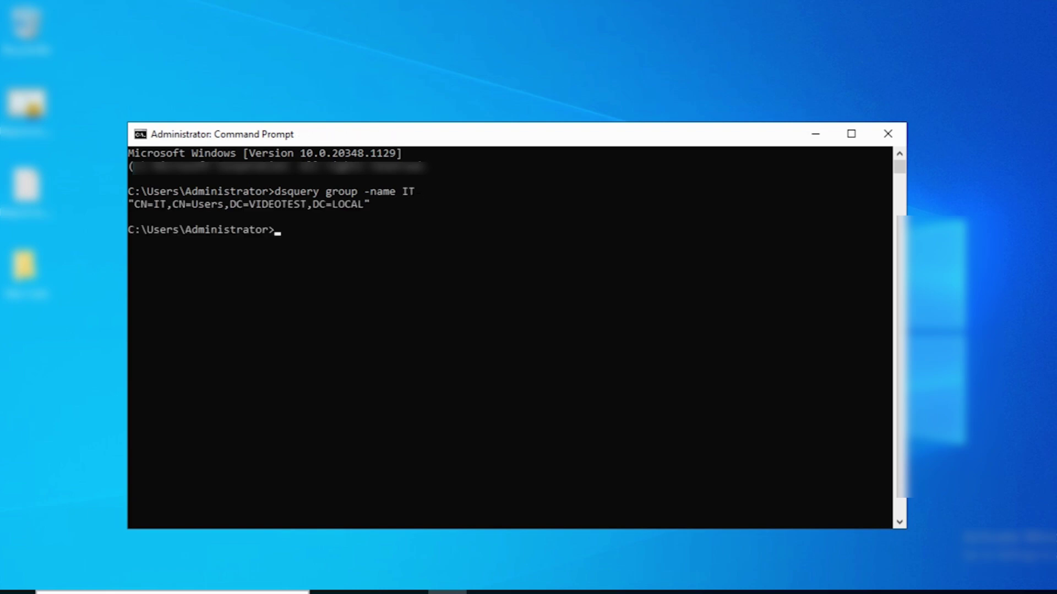
{"action": "left_click", "coordinate": [375, 203]}
{"action": "left_click_drag", "start_coordinate": [374, 203], "coordinate": [130, 204]}
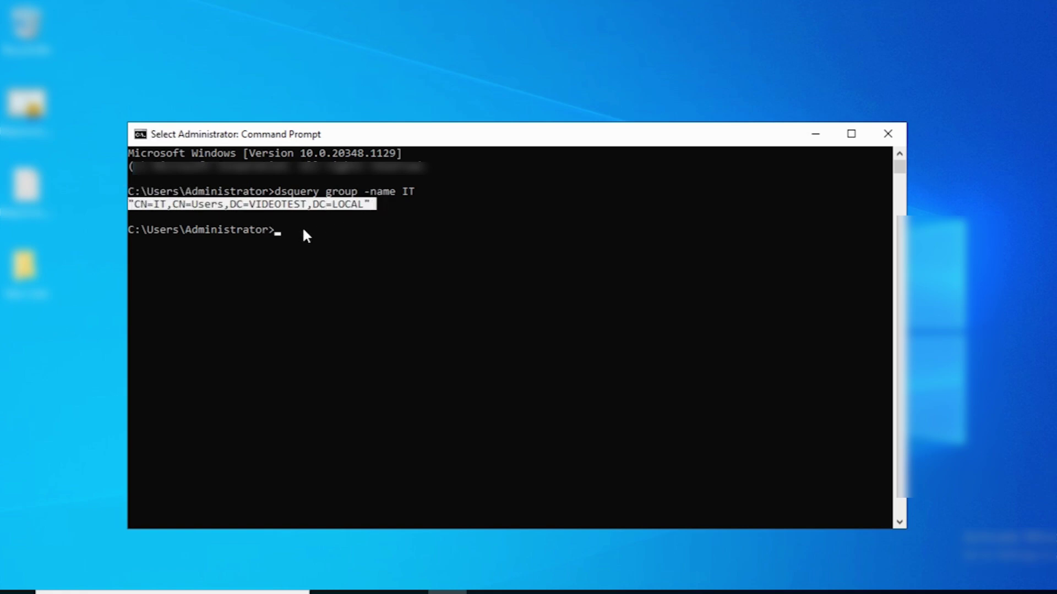
{"action": "left_click", "coordinate": [328, 229]}
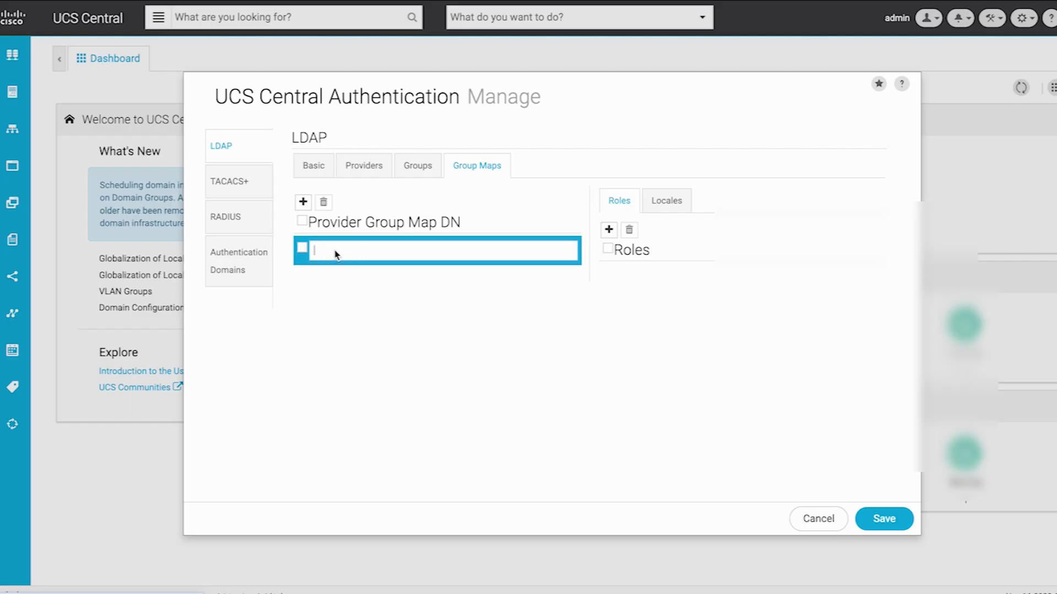
Step: Map group DN CN=IT,CN=Users,DC=videotest,DC=local to the Read Only role
{"action": "type", "text": "CN=IT,CN=Users,DC=videotest,DC=local"}
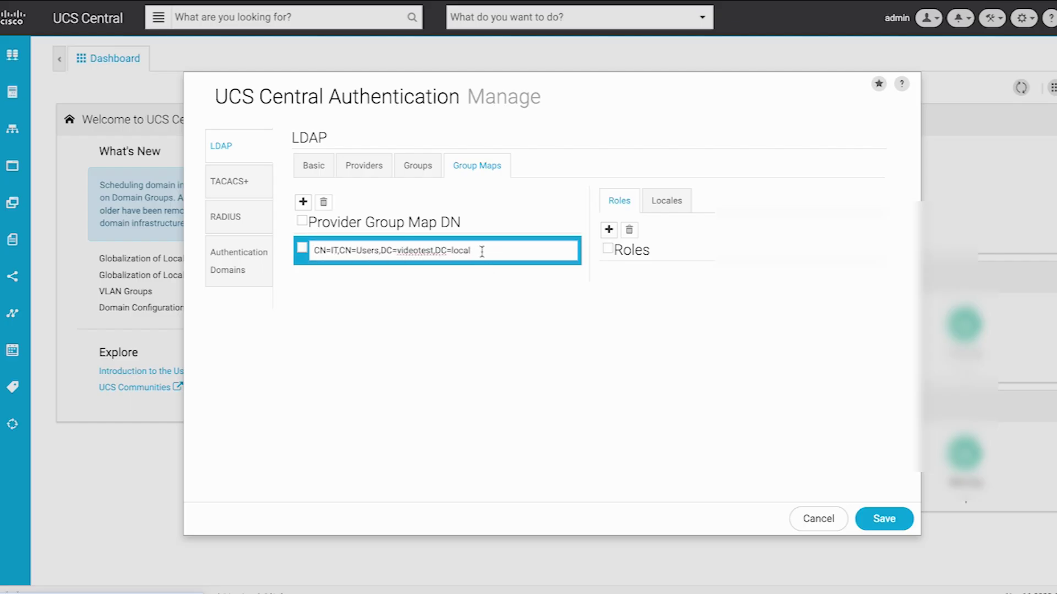
{"action": "left_click", "coordinate": [504, 307]}
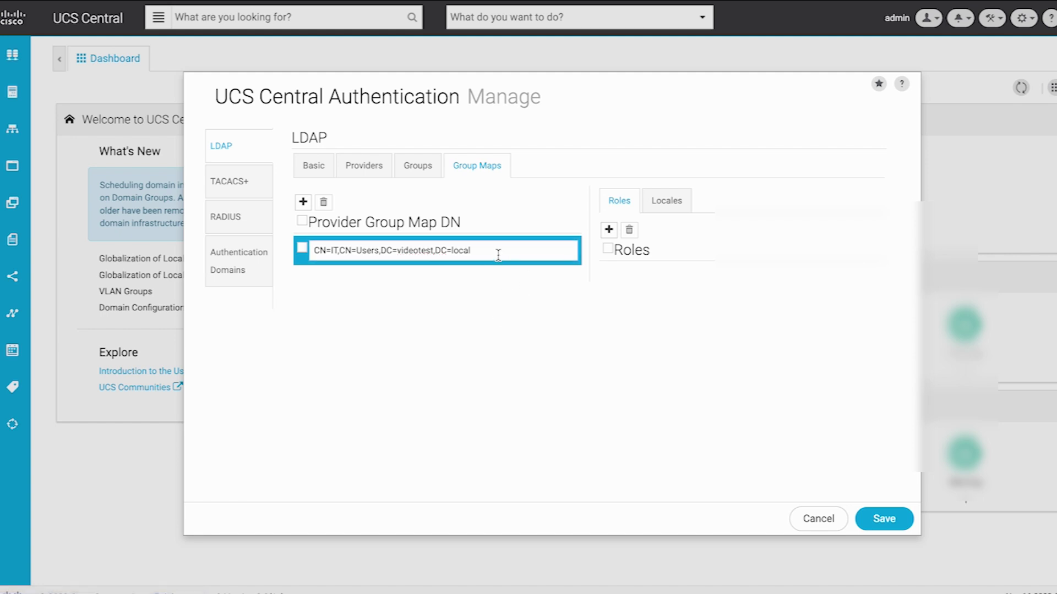
{"action": "left_click", "coordinate": [609, 229]}
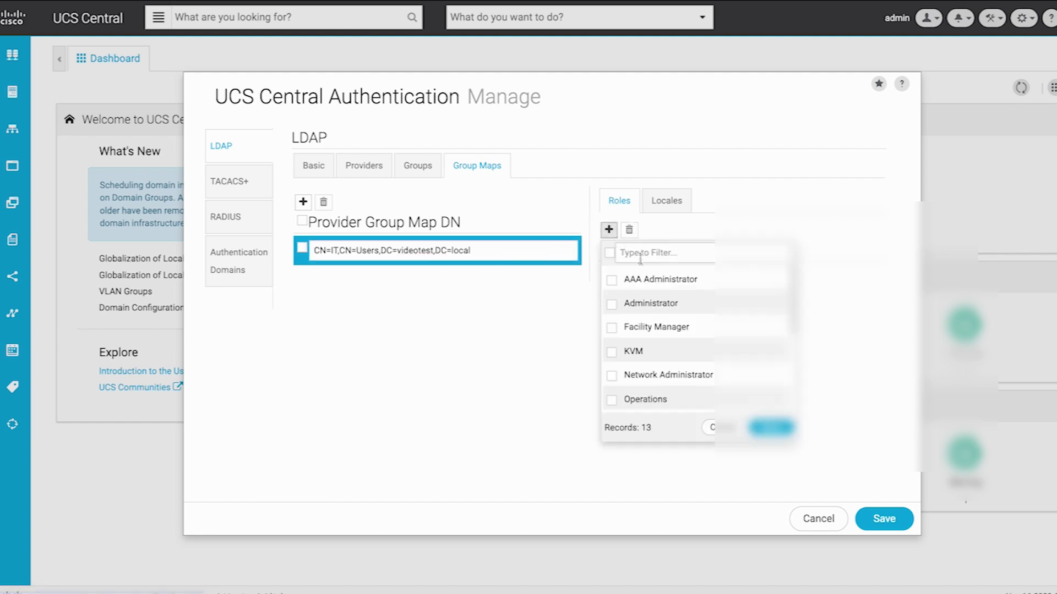
{"action": "scroll", "coordinate": [633, 367], "scroll_direction": "down", "scroll_amount": 3}
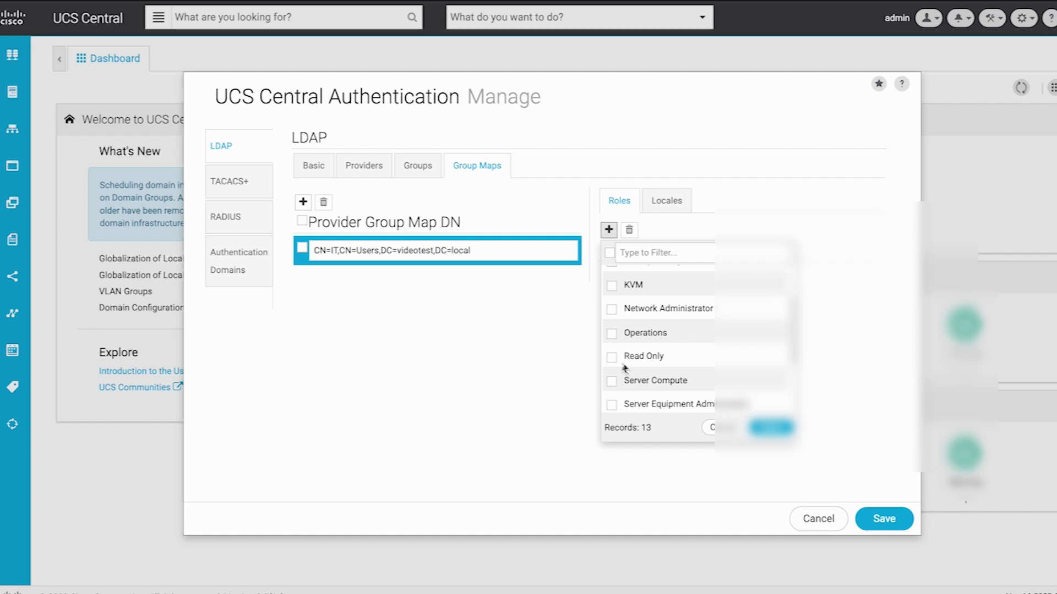
{"action": "left_click", "coordinate": [611, 358]}
{"action": "left_click", "coordinate": [772, 430]}
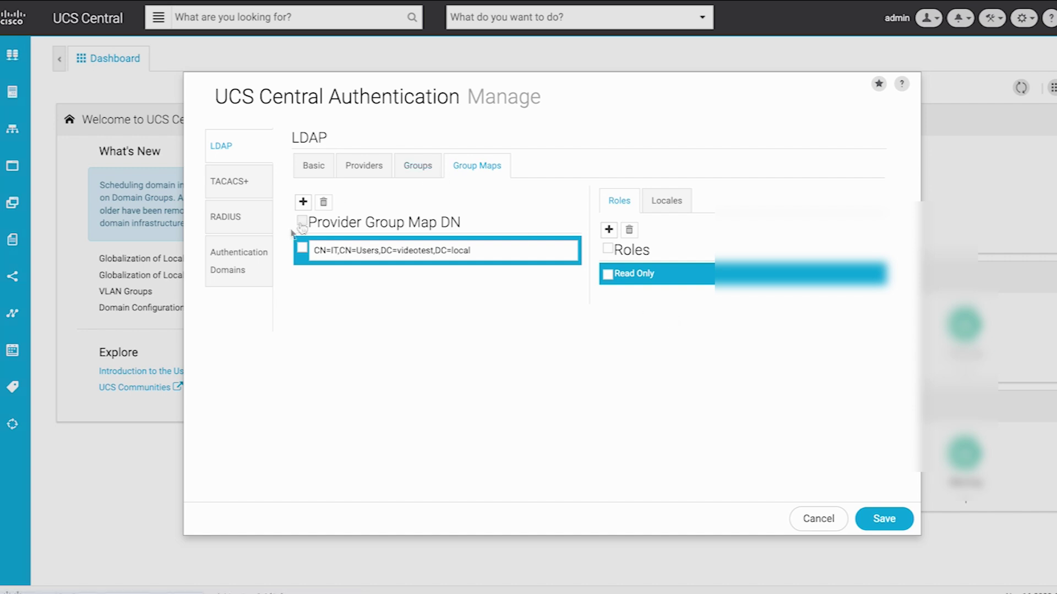
{"action": "left_click", "coordinate": [242, 267]}
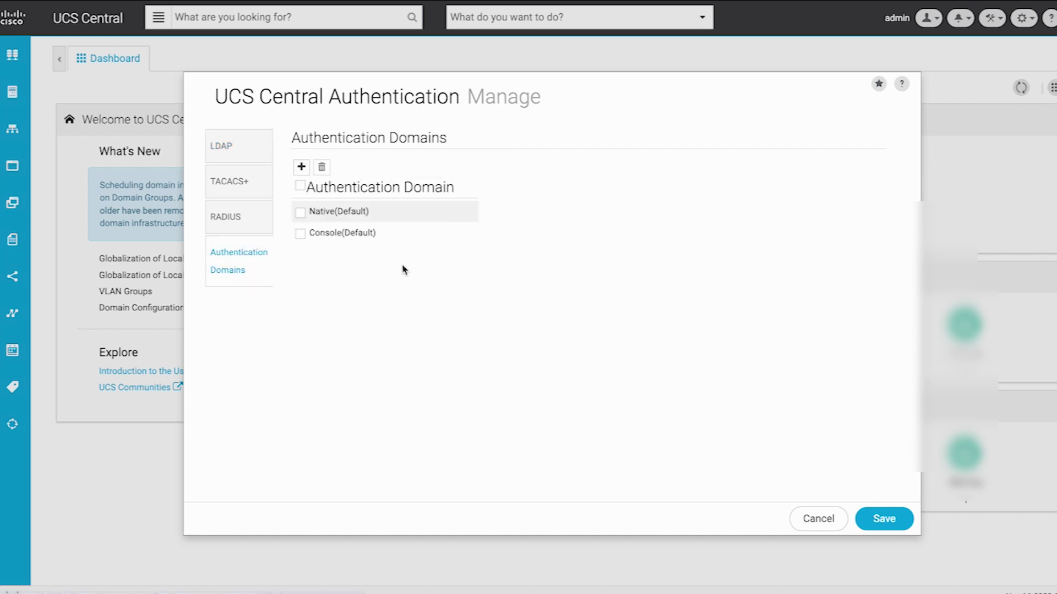
Step: Save authentication domain VIDEOTEST.LOCAL using the LDAP realm with provider group TEST_GROUP
{"action": "left_click", "coordinate": [301, 169]}
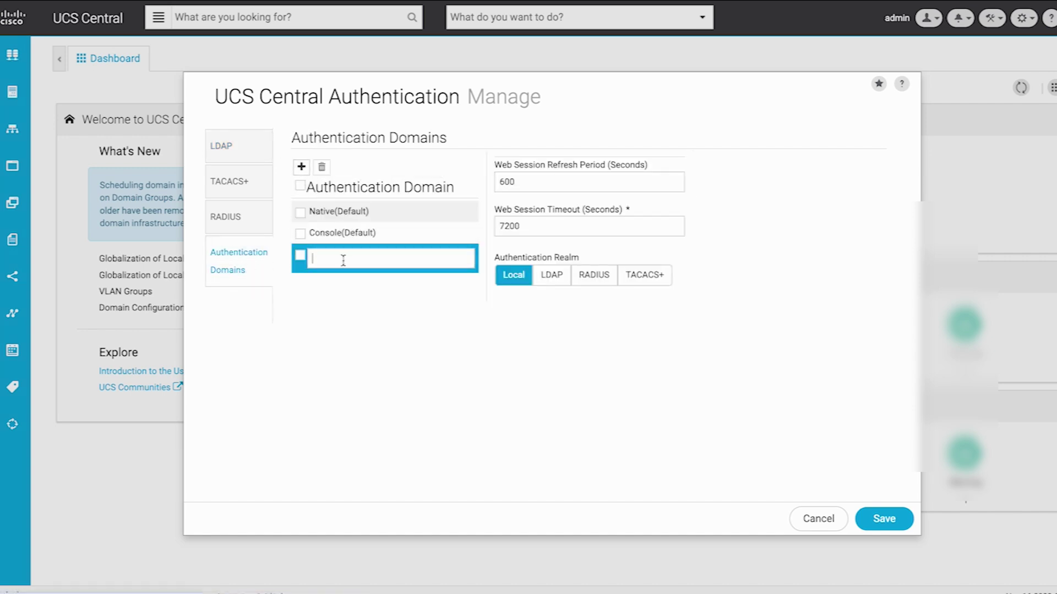
{"action": "type", "text": "VI"}
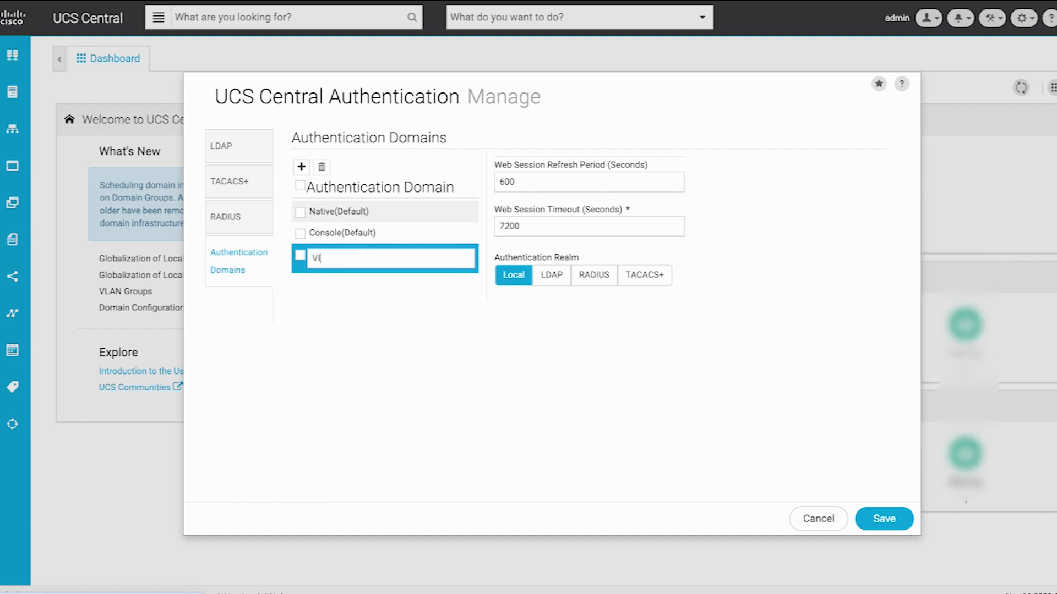
{"action": "type", "text": "DEOTEST.LOCAL"}
{"action": "left_click", "coordinate": [564, 274]}
{"action": "left_click", "coordinate": [674, 324]}
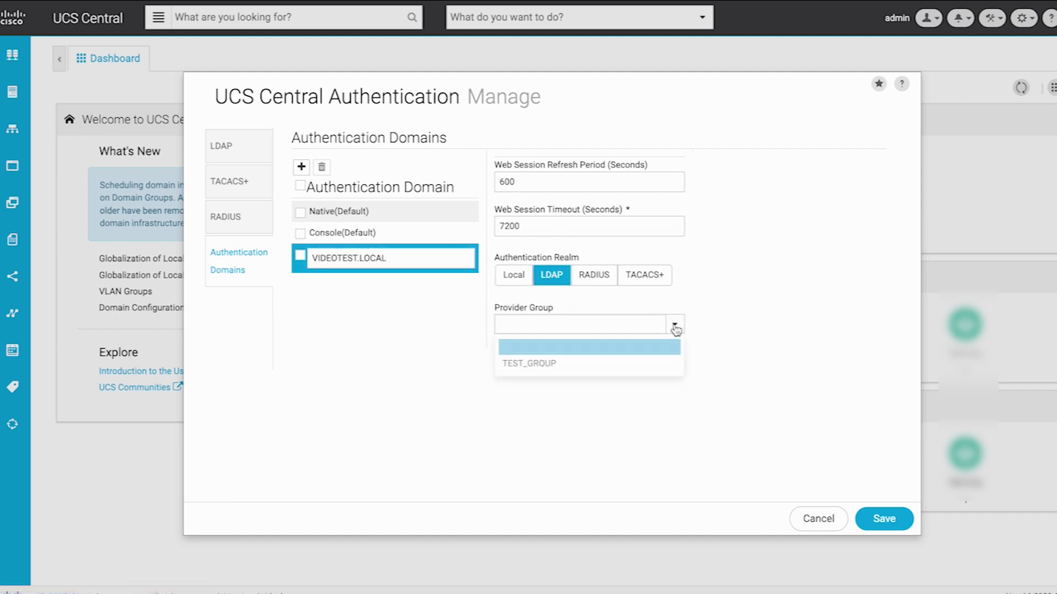
{"action": "left_click", "coordinate": [559, 366]}
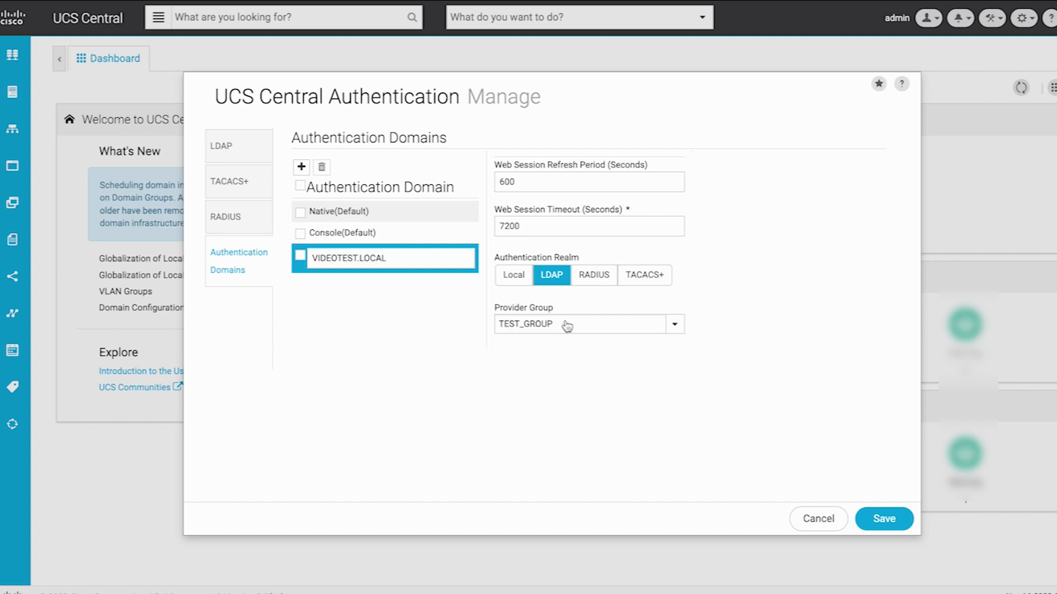
{"action": "left_click", "coordinate": [881, 521]}
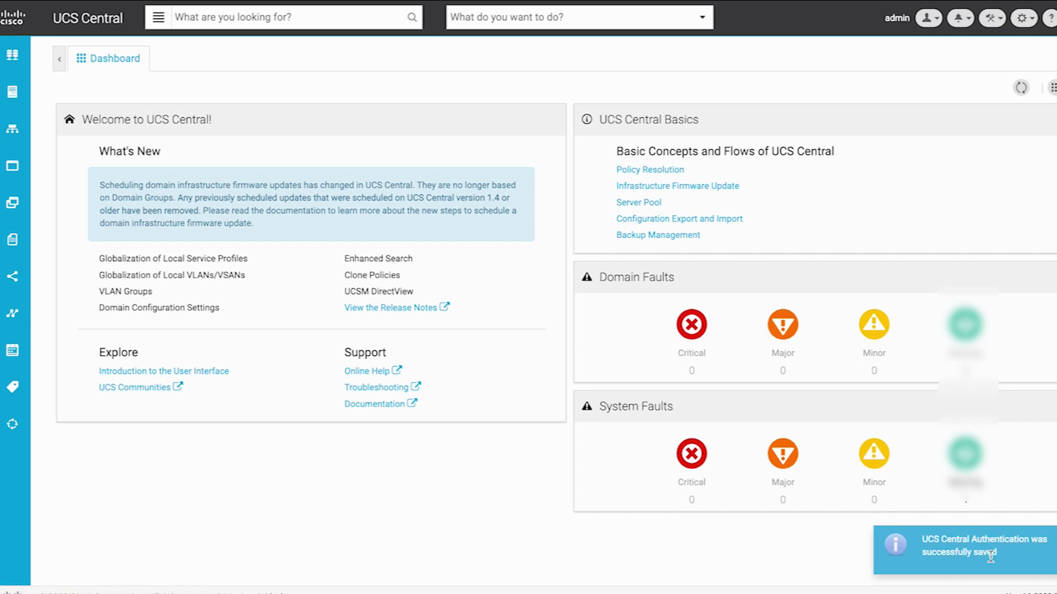
Step: Sign out and log back in as the LDAP test user with its password, choosing the VIDEOTEST.LOCAL domain
{"action": "left_click", "coordinate": [1054, 22]}
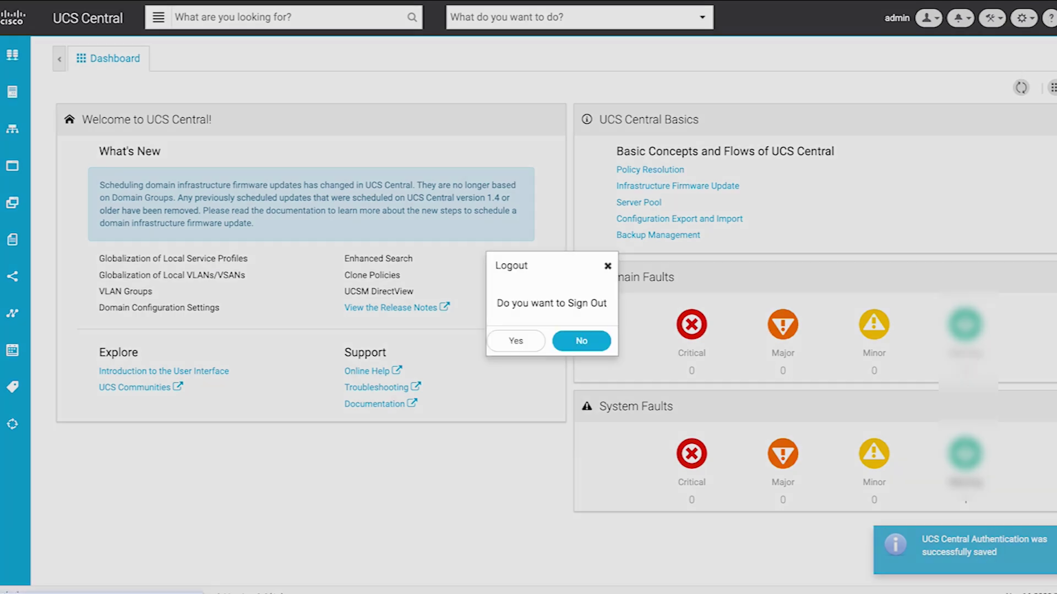
{"action": "left_click", "coordinate": [515, 341]}
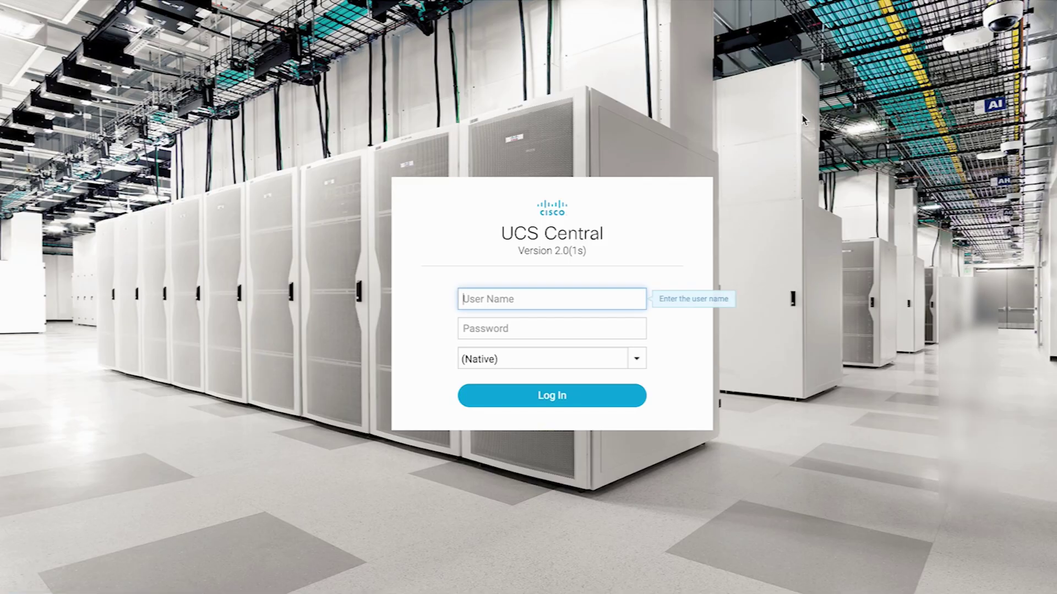
{"action": "type", "text": "testuser1"}
{"action": "key", "text": "Tab"}
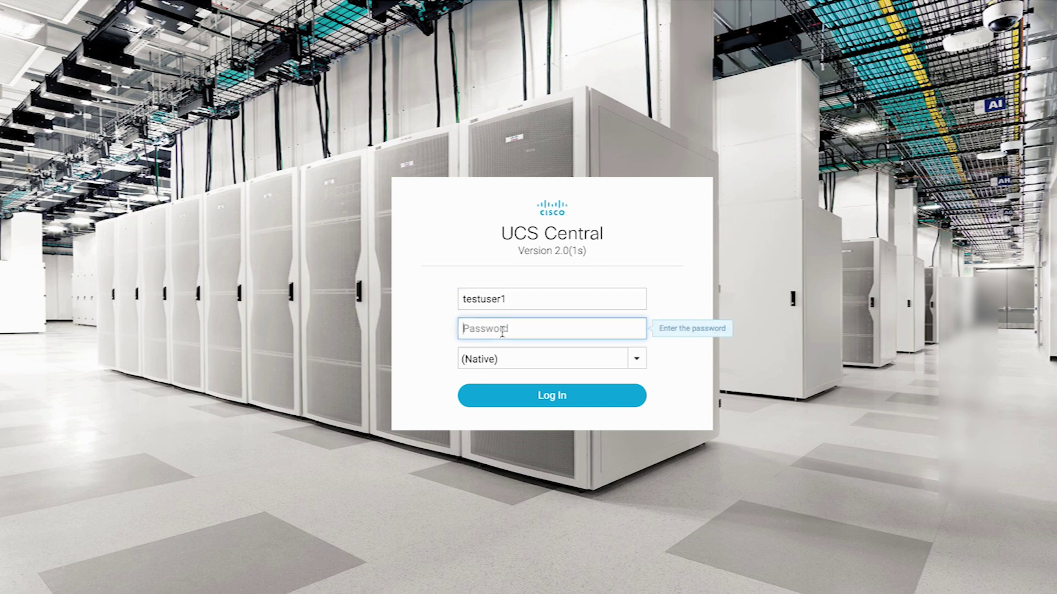
{"action": "type", "text": "*********"}
{"action": "left_click", "coordinate": [637, 361]}
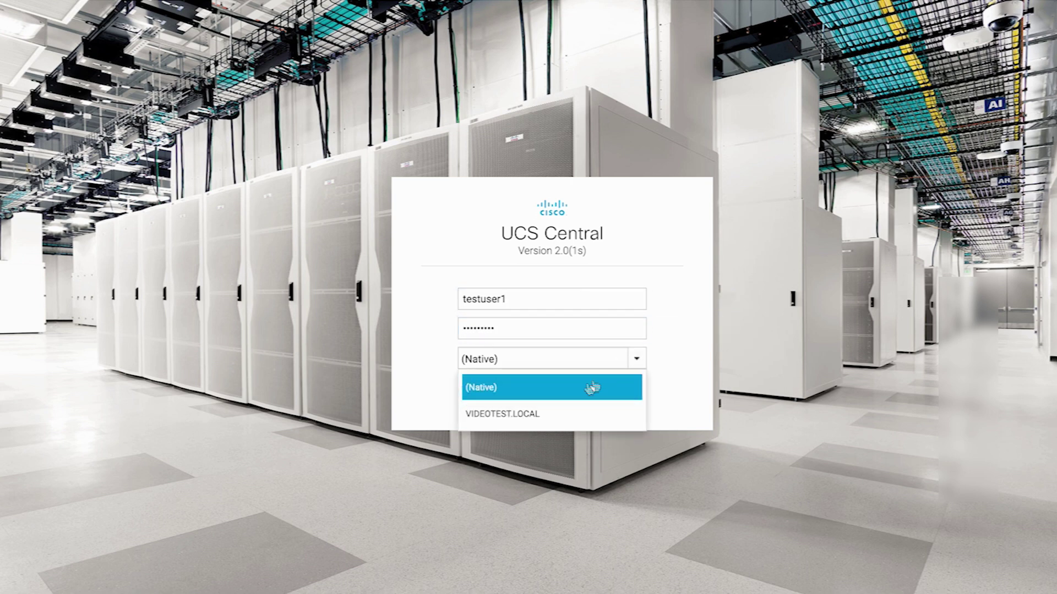
{"action": "left_click", "coordinate": [579, 421]}
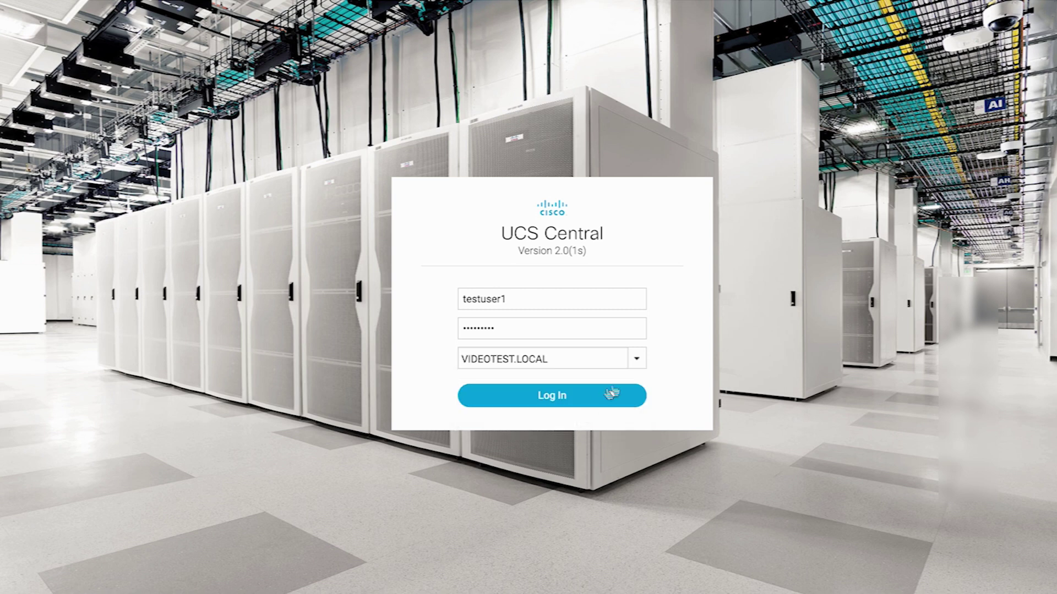
{"action": "left_click", "coordinate": [552, 397]}
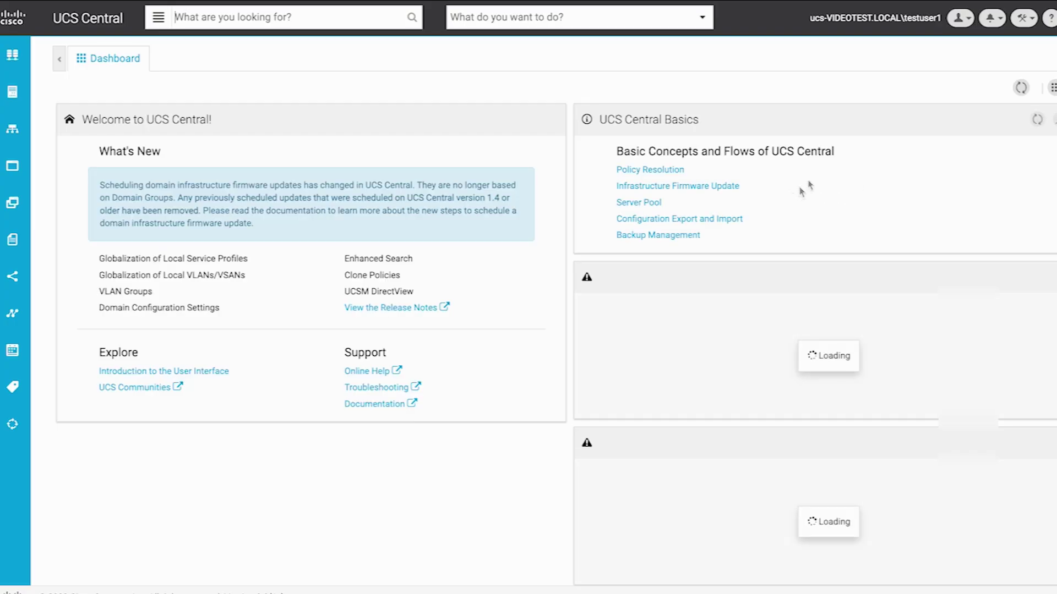